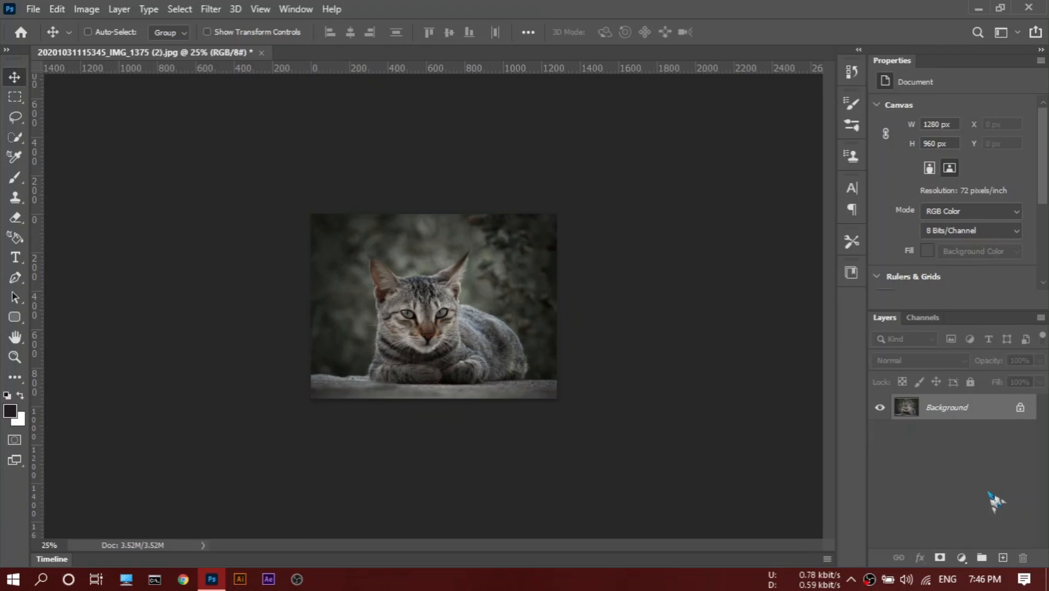
Duplicate the background layer and extend the canvas downward with the Crop tool to make room below the cat photo.
key("ctrl+j")
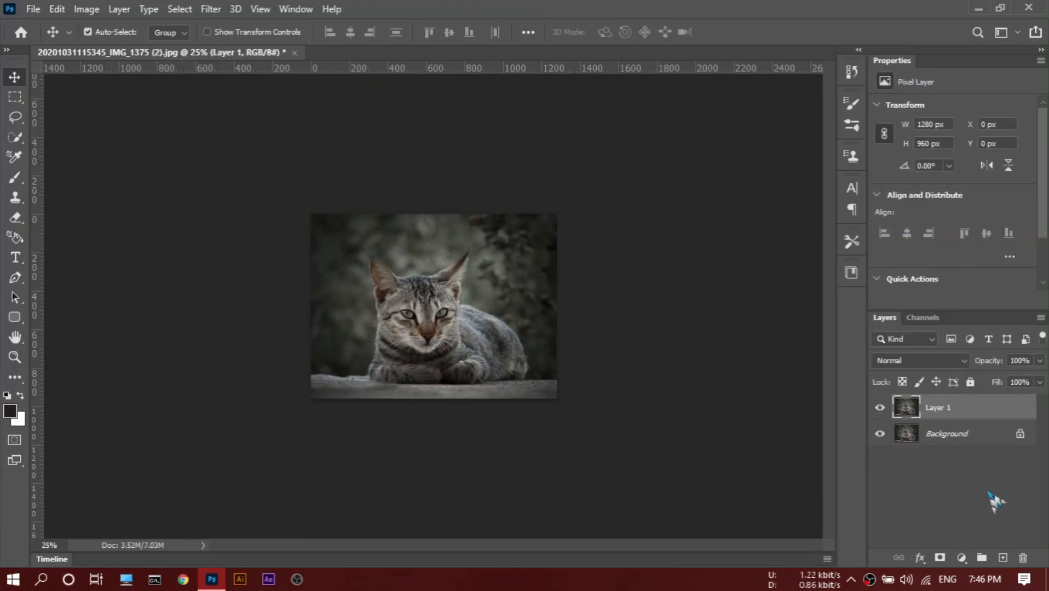
key("c")
left_click_drag(429, 400, 438, 454)
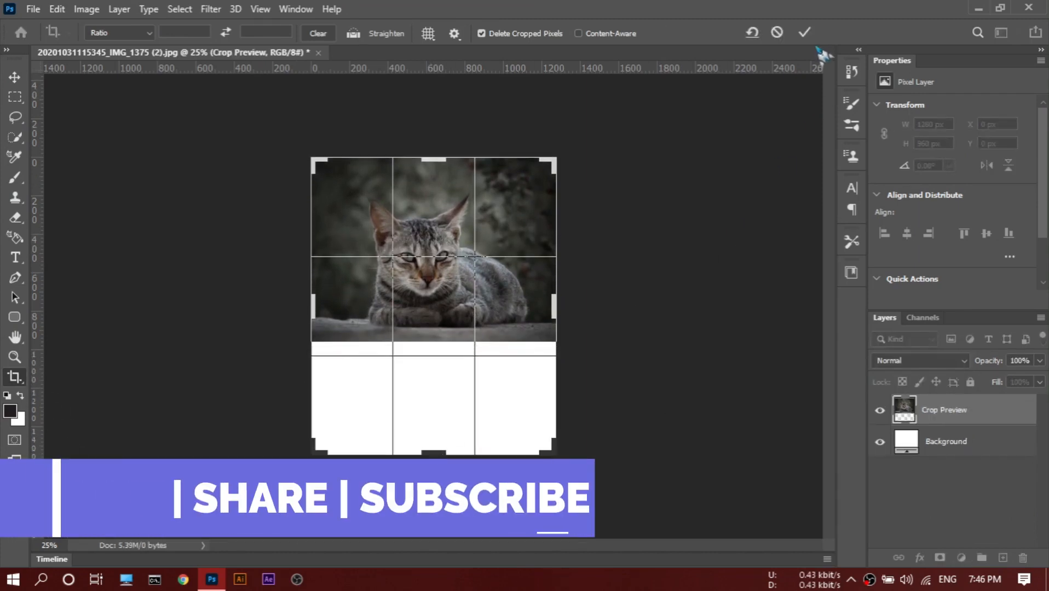
left_click(804, 33)
Duplicate the cat layer, flip the copy vertically and place it directly beneath the original at Y 960 px.
key("ctrl+j")
left_click(1008, 165)
left_click(15, 78)
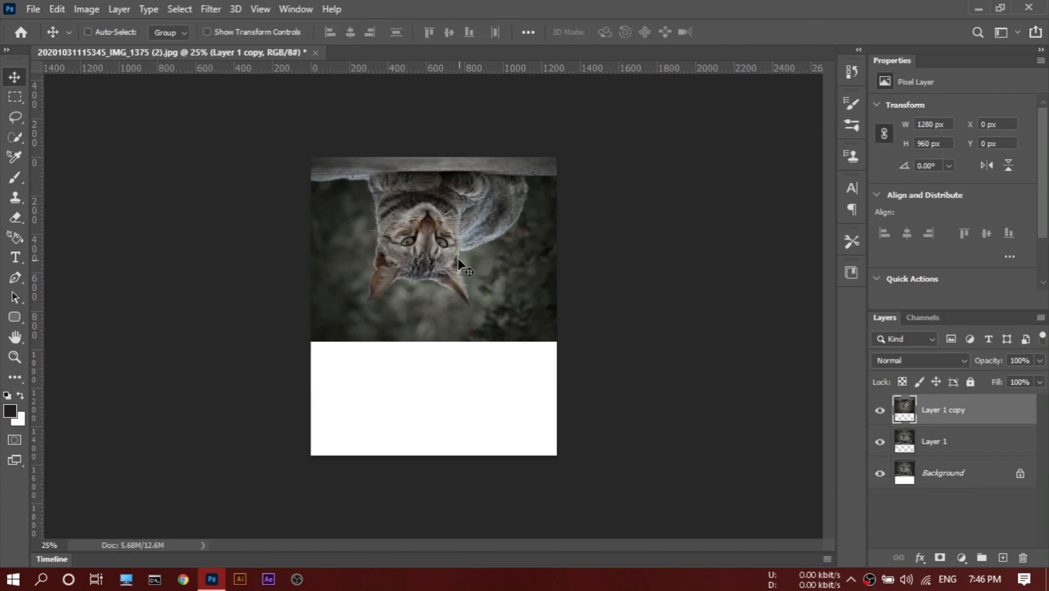
left_click_drag(457, 260, 460, 444)
Squash the flipped copy's height to about 76% from its lower edge, keeping its upper edge and width fixed.
key("ctrl+t")
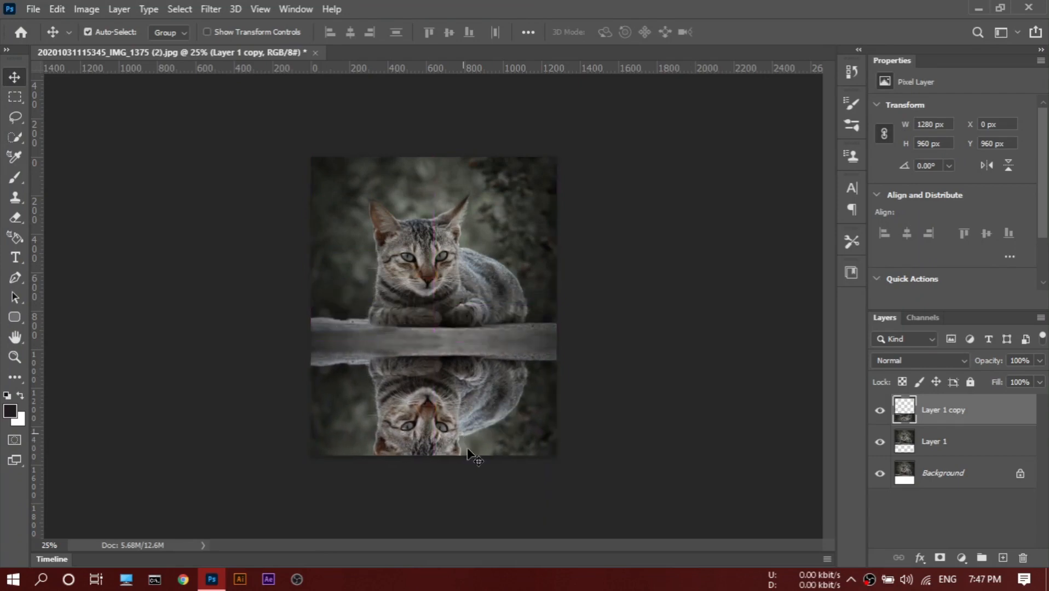
left_click_drag(434, 526, 440, 482)
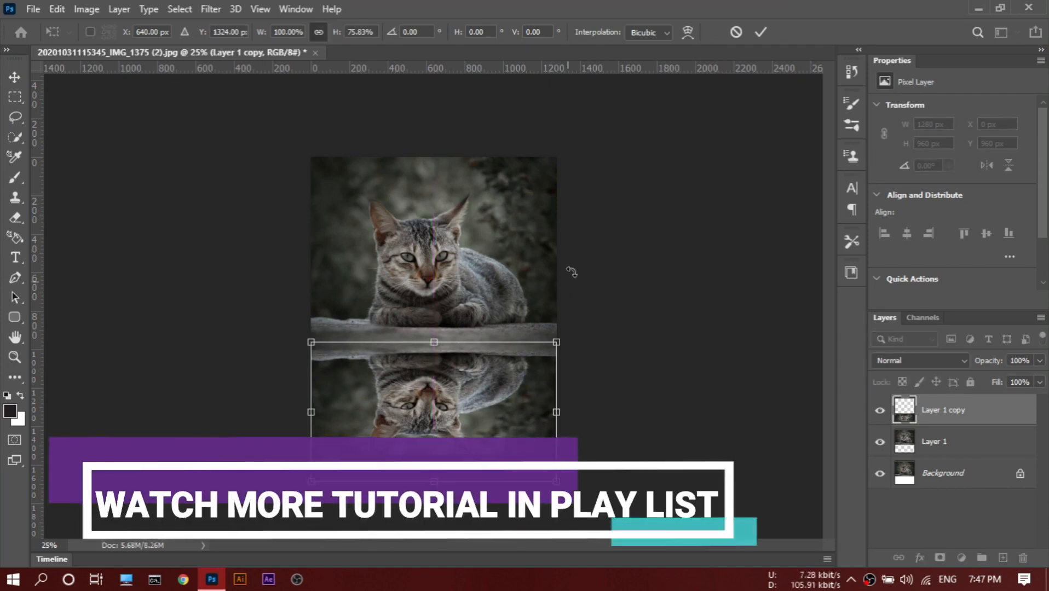
left_click(765, 31)
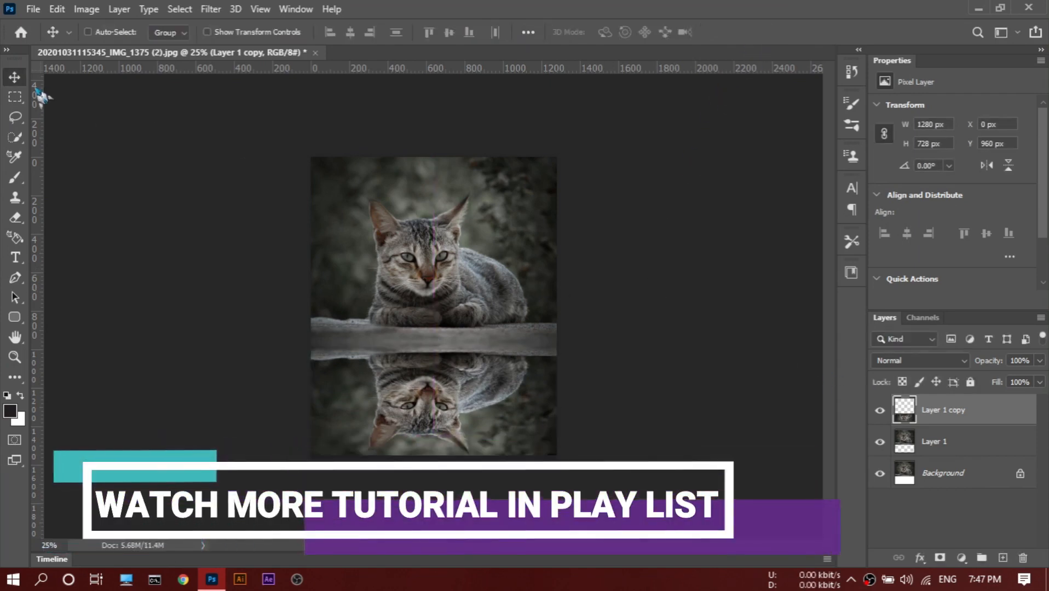
left_click(34, 9)
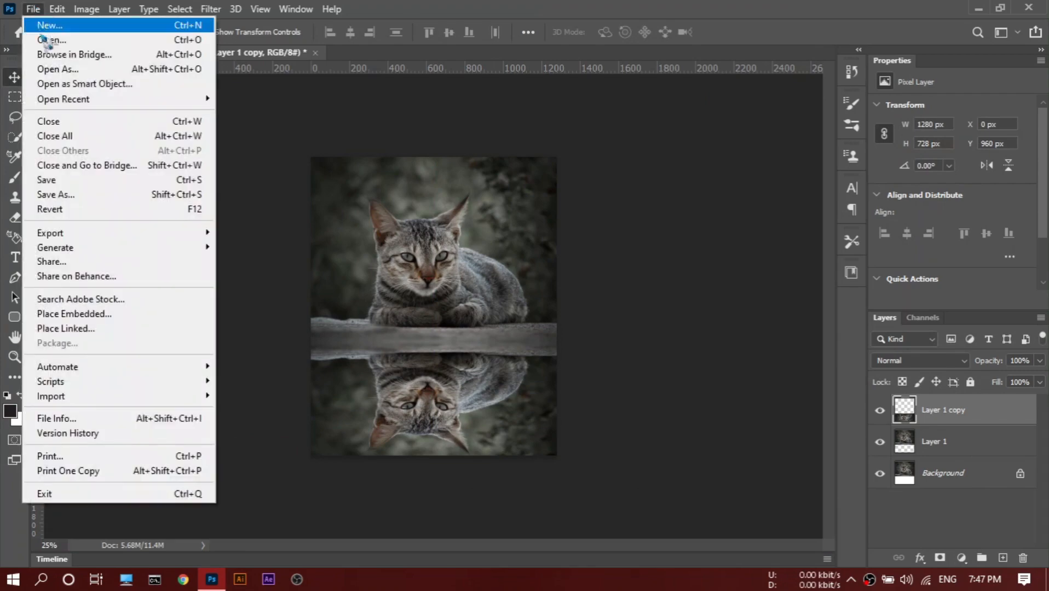
left_click(258, 174)
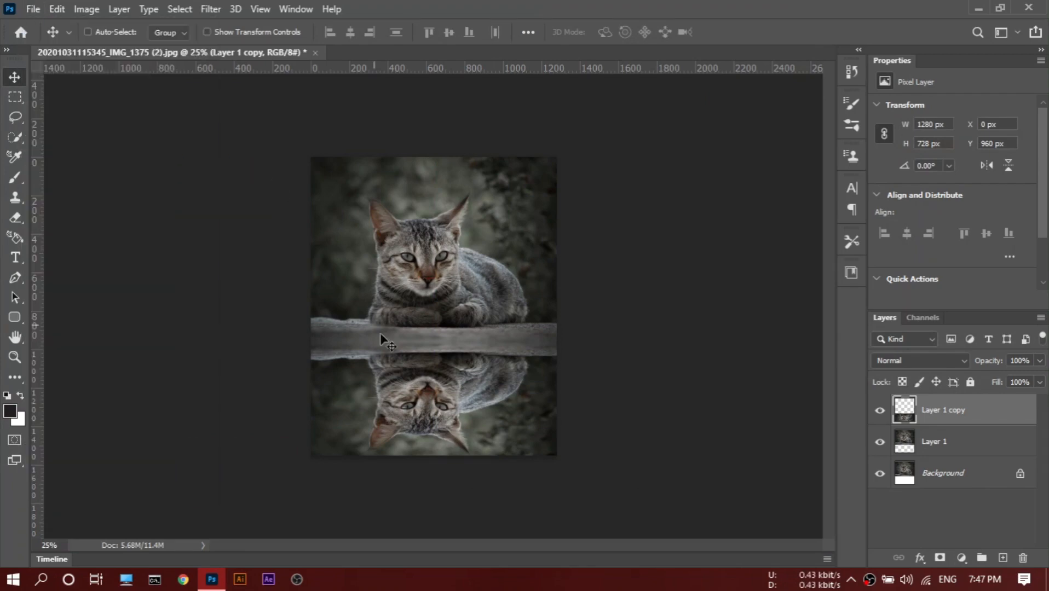
Convert the flipped copy to a smart object and apply Motion Blur at a 90° angle with a 15-pixel distance.
right_click(937, 416)
left_click(807, 210)
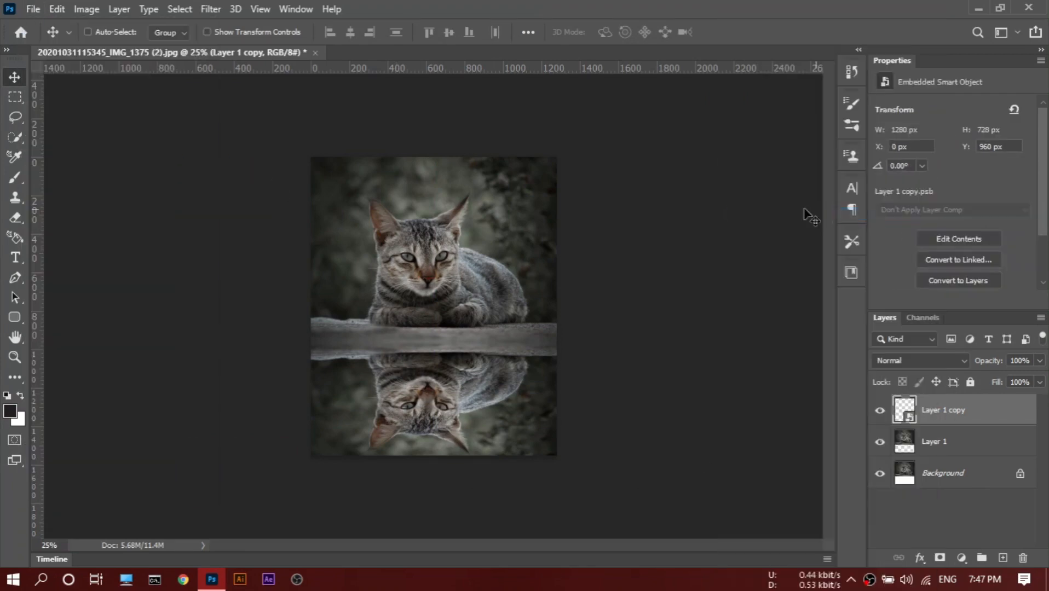
left_click(210, 9)
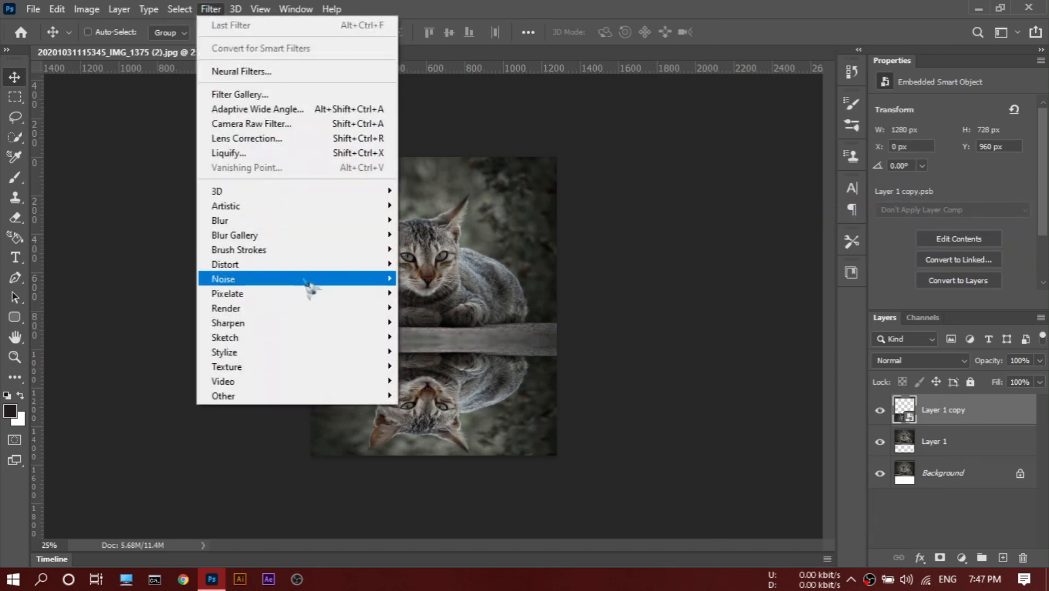
mouse_move(344, 223)
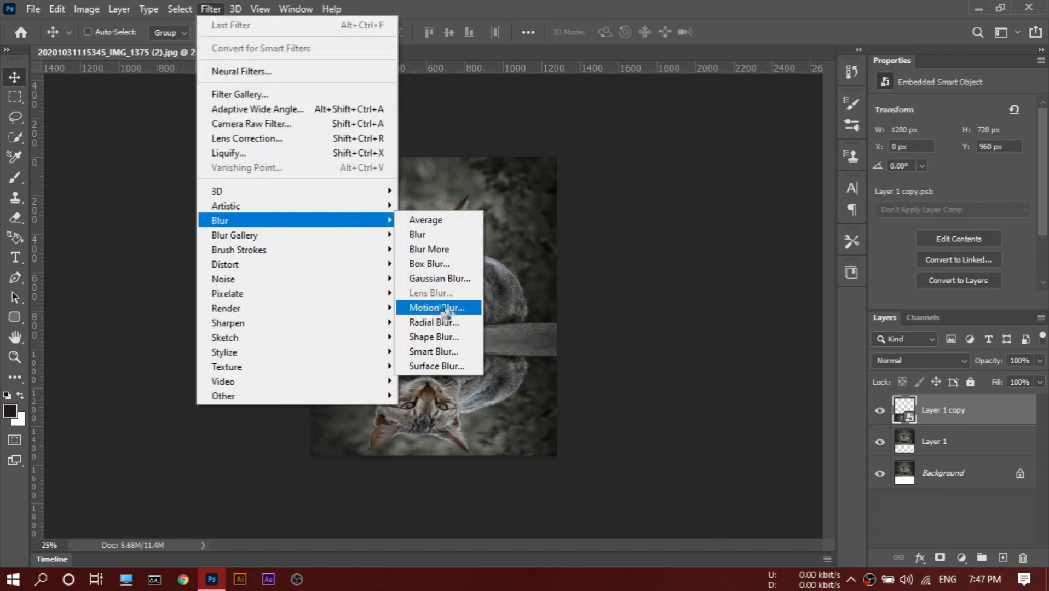
left_click(444, 309)
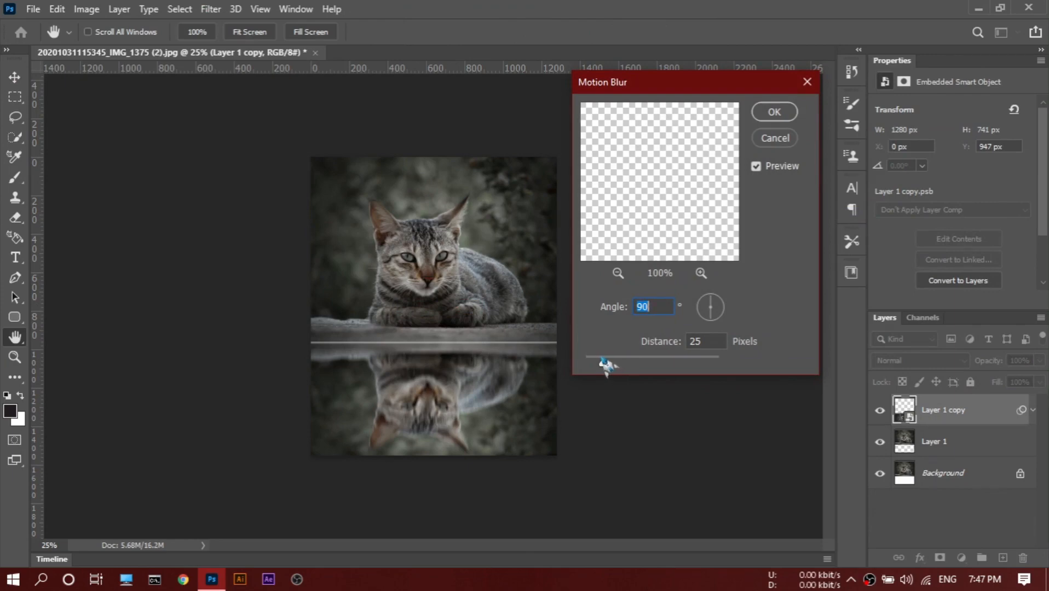
left_click_drag(606, 365, 596, 364)
double_click(693, 341)
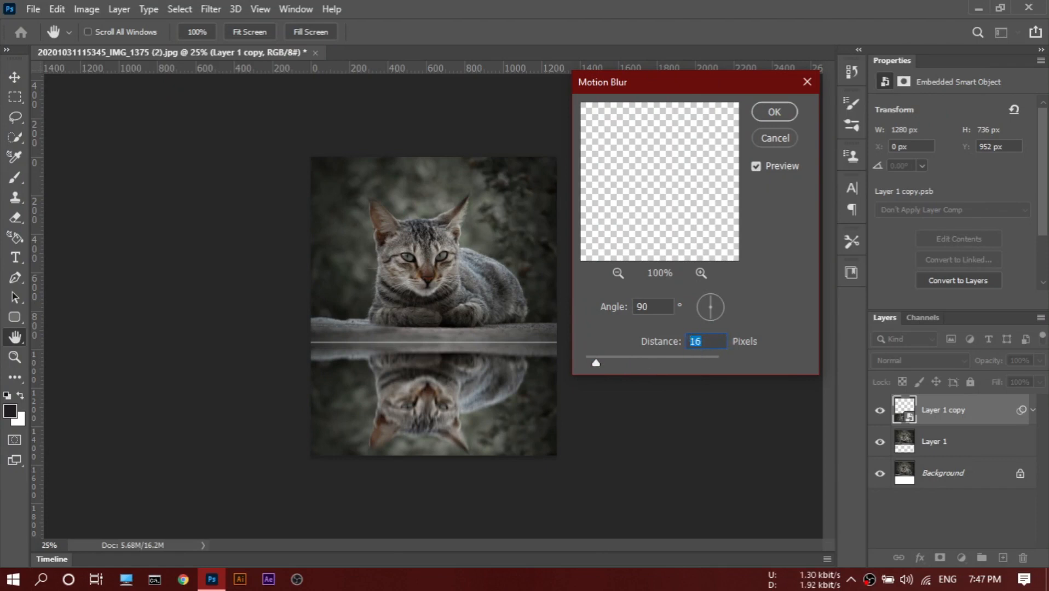
type("15")
left_click(783, 113)
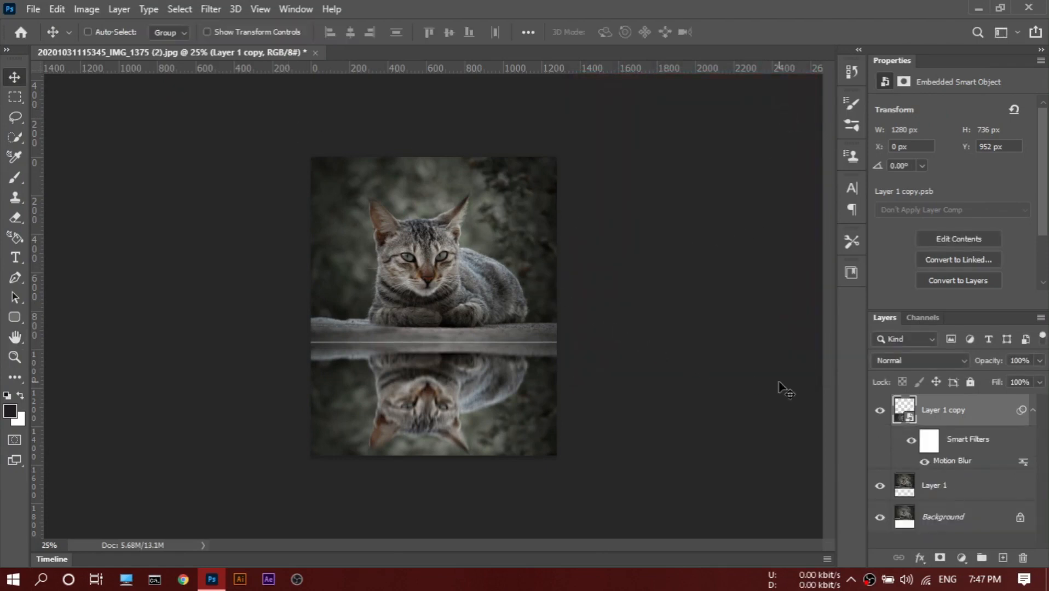
Nudge the blurred reflection up to Y 948 px to close the light seam along its upper edge.
key("Up")
key("Up")
key("Up")
key("Up")
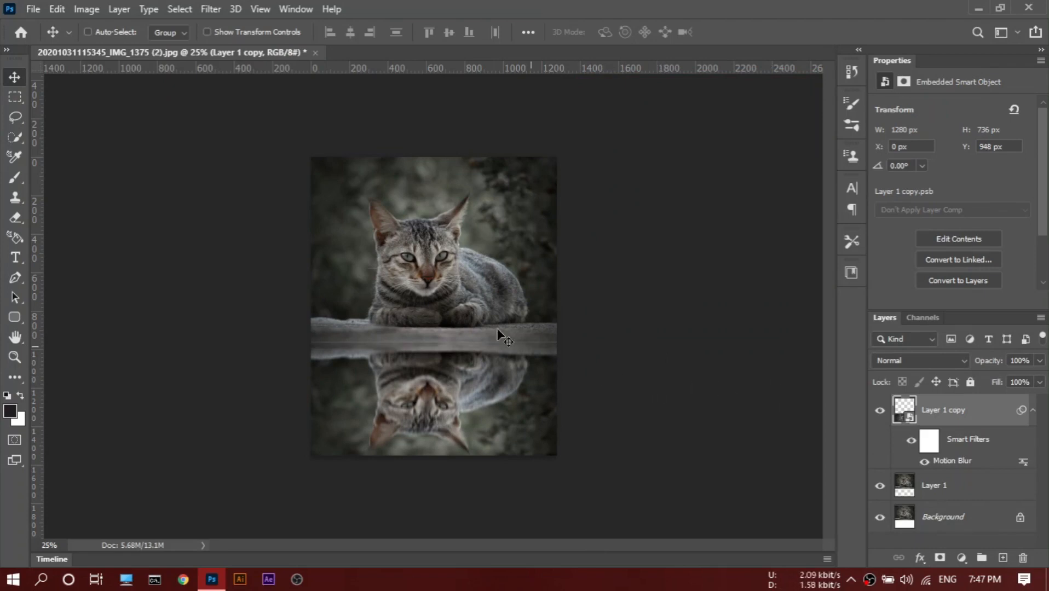
Apply the Displace filter to the reflection, using reflection.psd from the Illustrator\psd file folder on drive E as the displacement map.
left_click(210, 10)
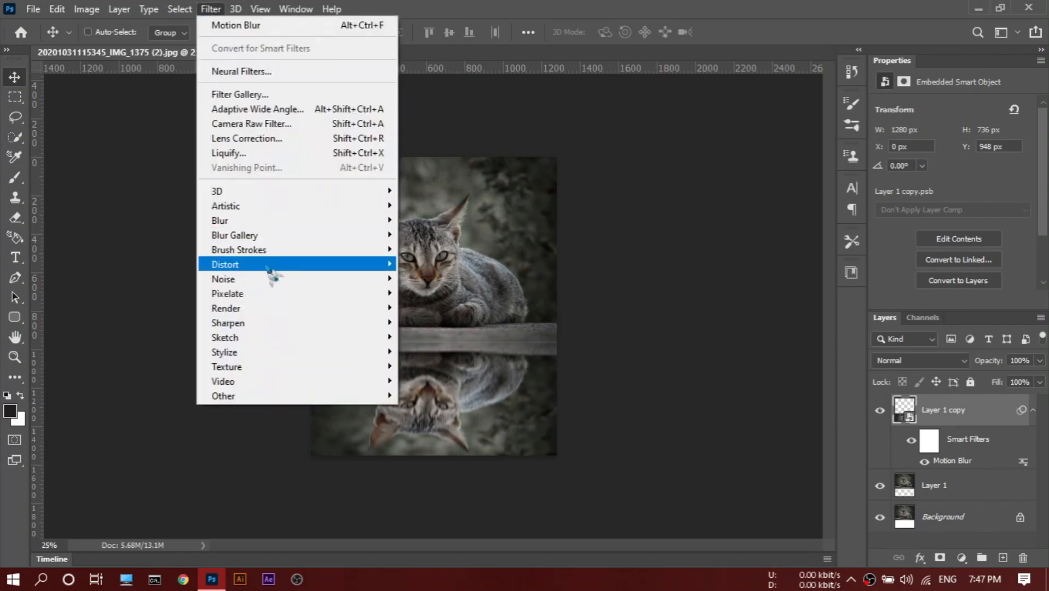
mouse_move(282, 268)
left_click(428, 278)
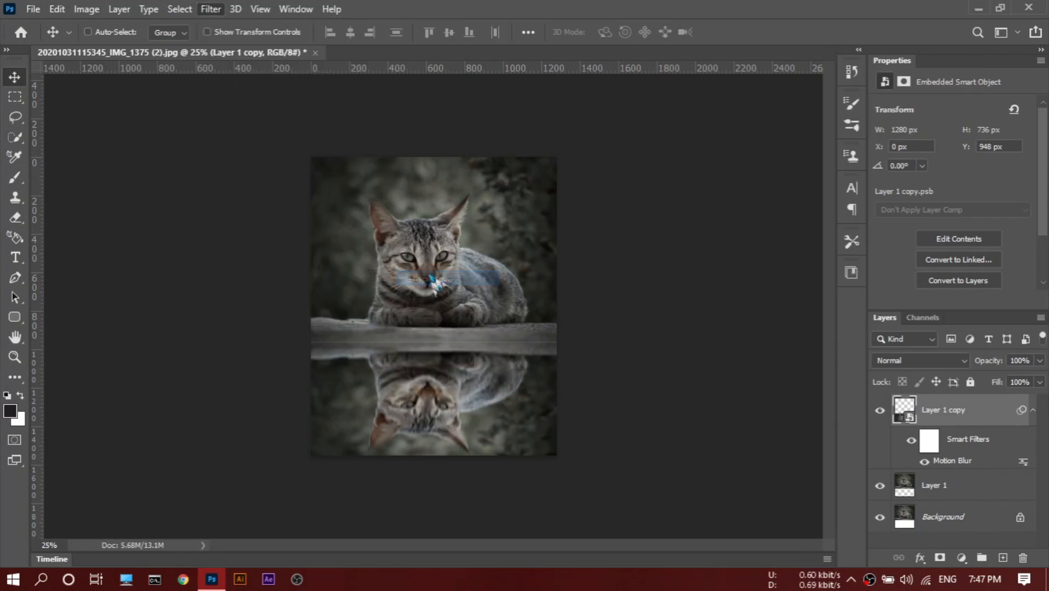
left_click(588, 175)
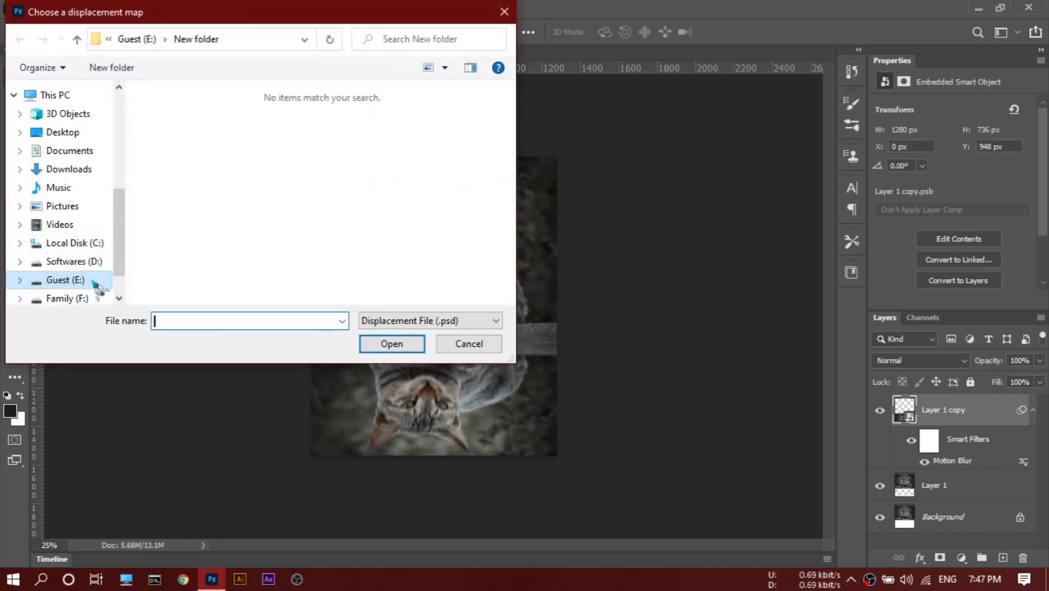
left_click(96, 283)
double_click(203, 233)
scroll(212, 241, "down", 1)
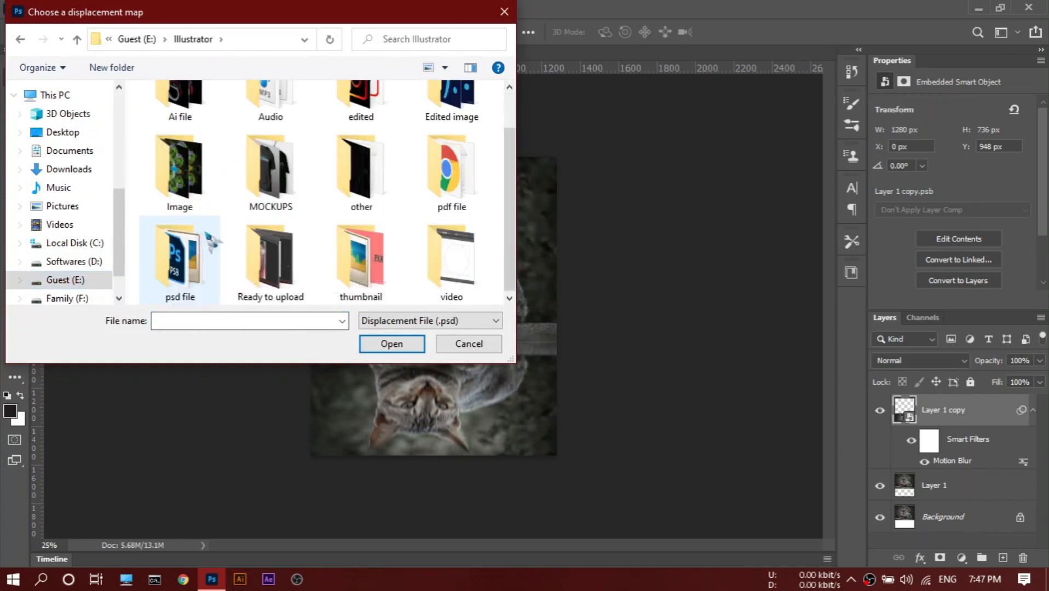
double_click(202, 247)
left_click(460, 146)
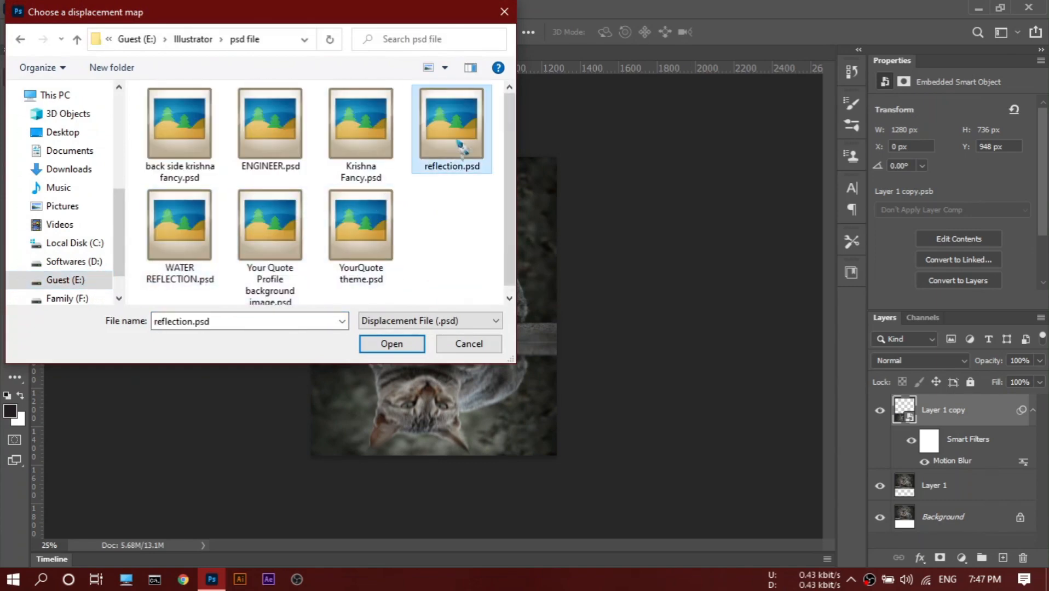
left_click(390, 344)
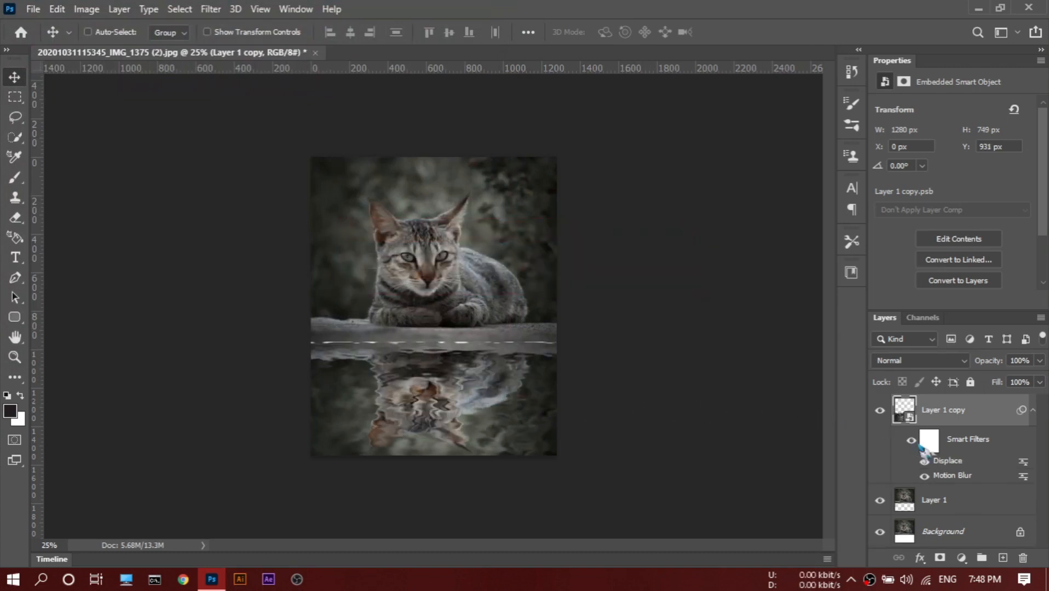
Nudge the rippled reflection up to Y 915 px to hide the broken light line at the seam.
key("Up")
key("Up")
key("Up")
key("Up")
key("Up")
key("Up")
key("Up")
key("Up")
key("Up")
key("Up")
key("Up")
key("Up")
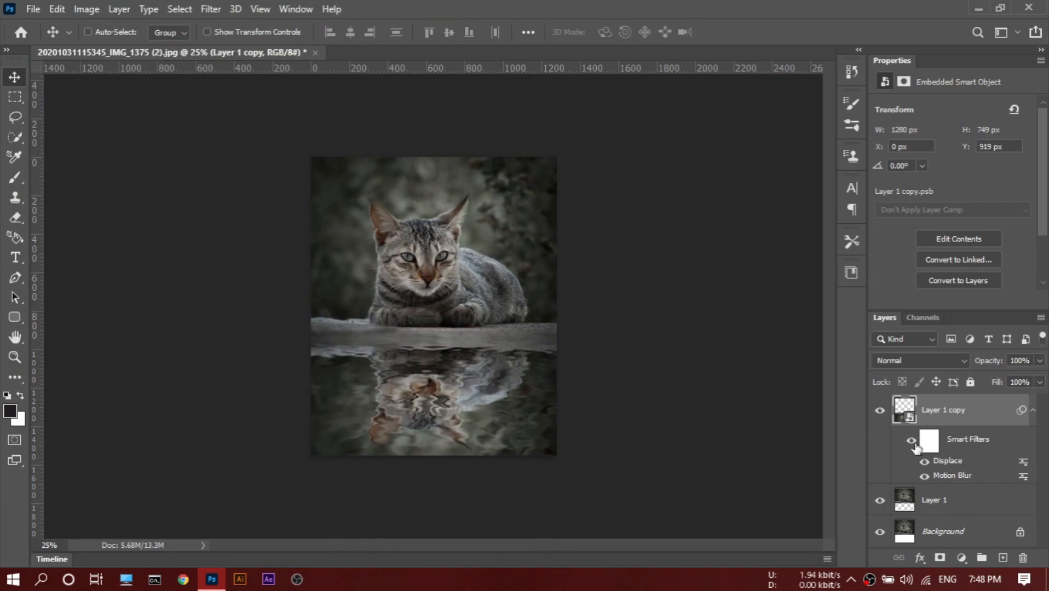
key("Up")
key("Up")
key("Up")
key("Up")
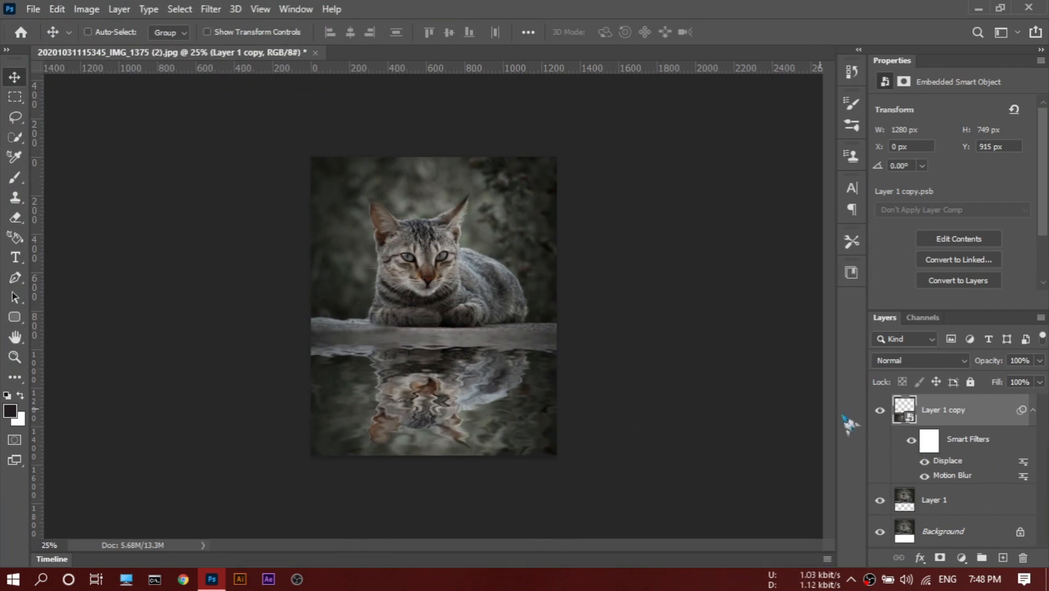
Add a Curves adjustment clipped to the reflection layer and brighten it by raising the midpoint to input 131, output 170.
left_click(962, 558)
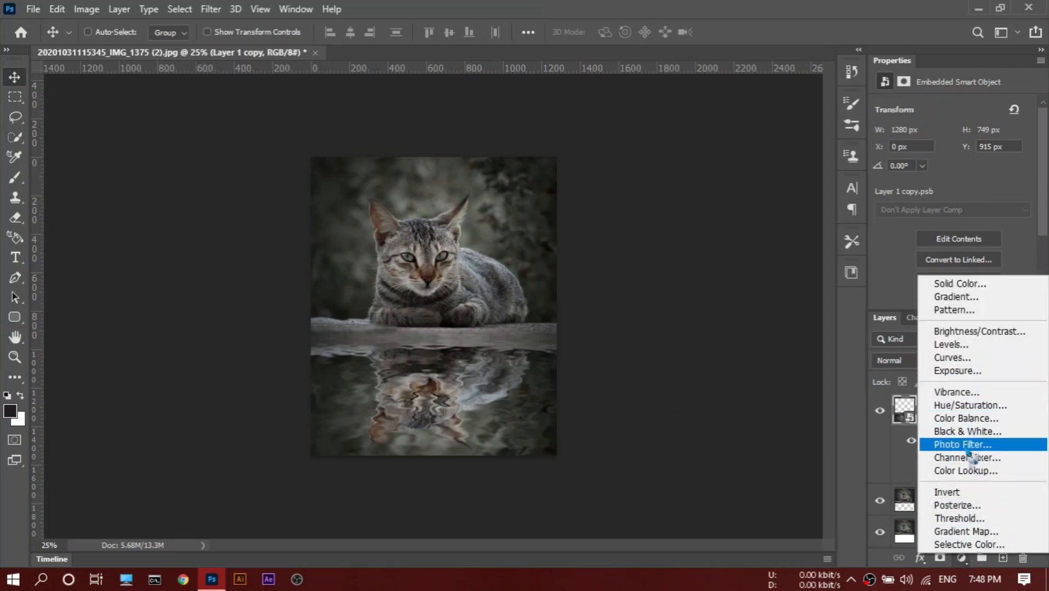
left_click(957, 359)
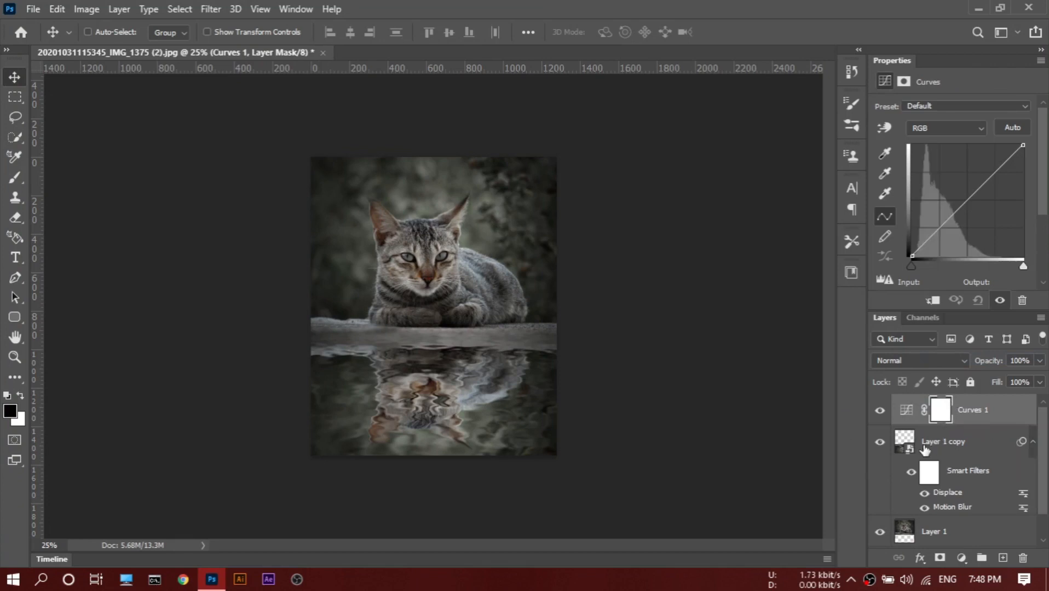
left_click(912, 425, "alt")
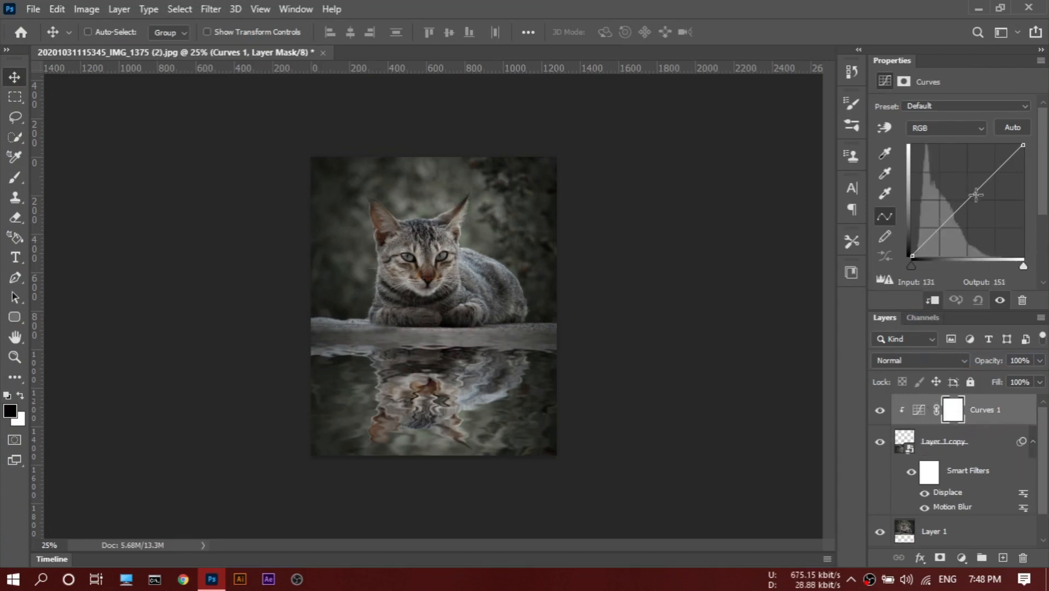
left_click_drag(974, 194, 968, 182)
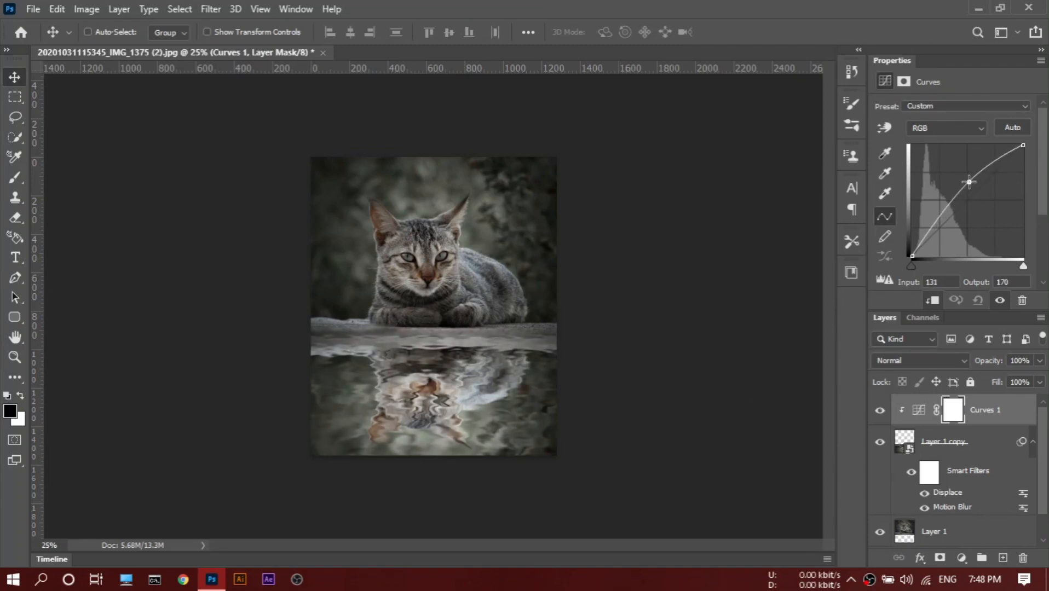
Create a new document 600 pixels wide and 1000 pixels high with a white background.
left_click(33, 9)
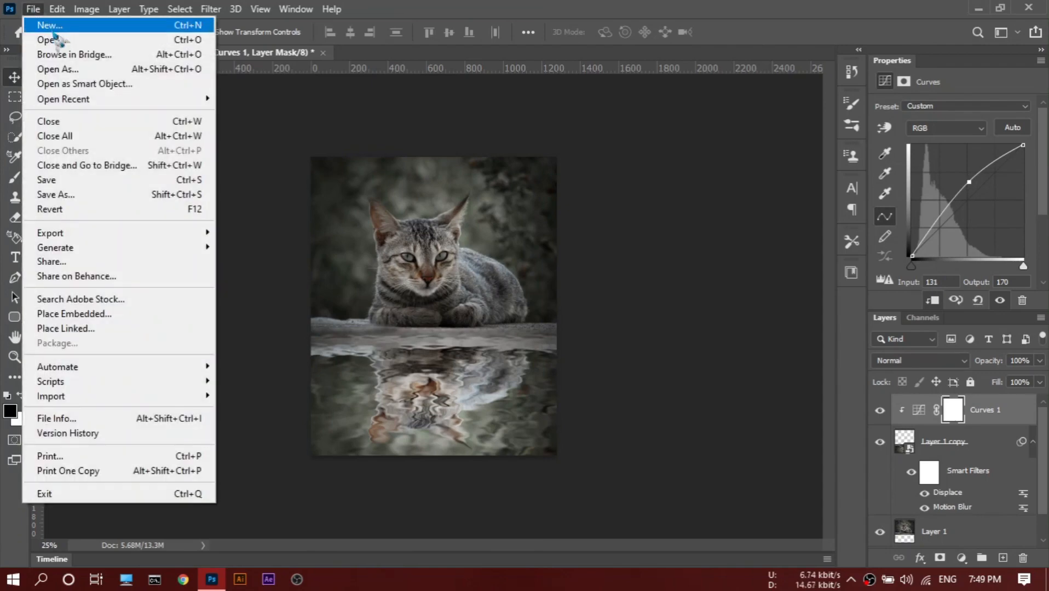
left_click(52, 26)
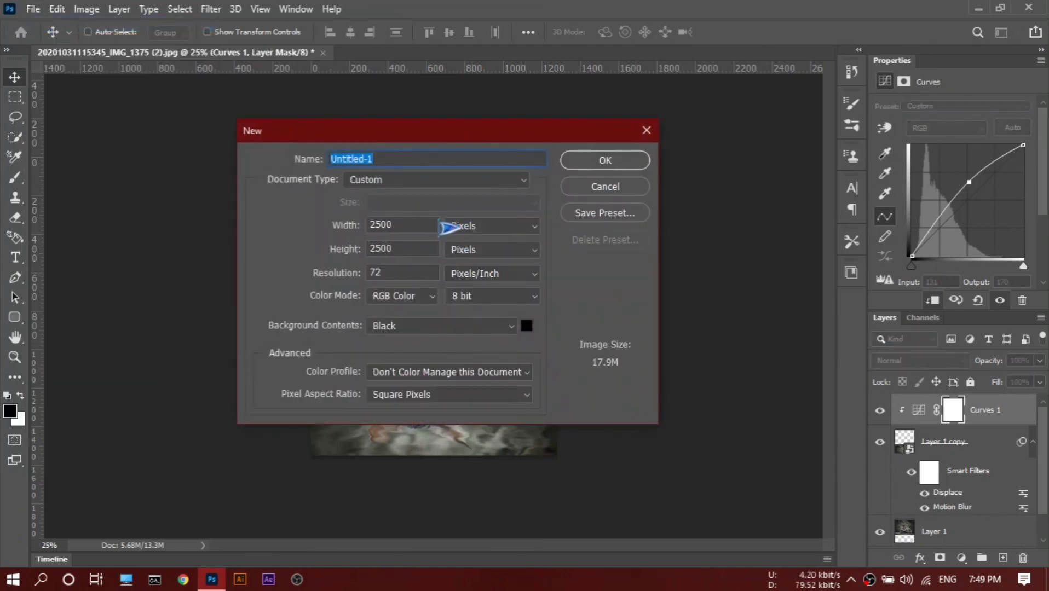
left_click(431, 225)
key("BackSpace")
key("BackSpace")
key("BackSpace")
key("BackSpace")
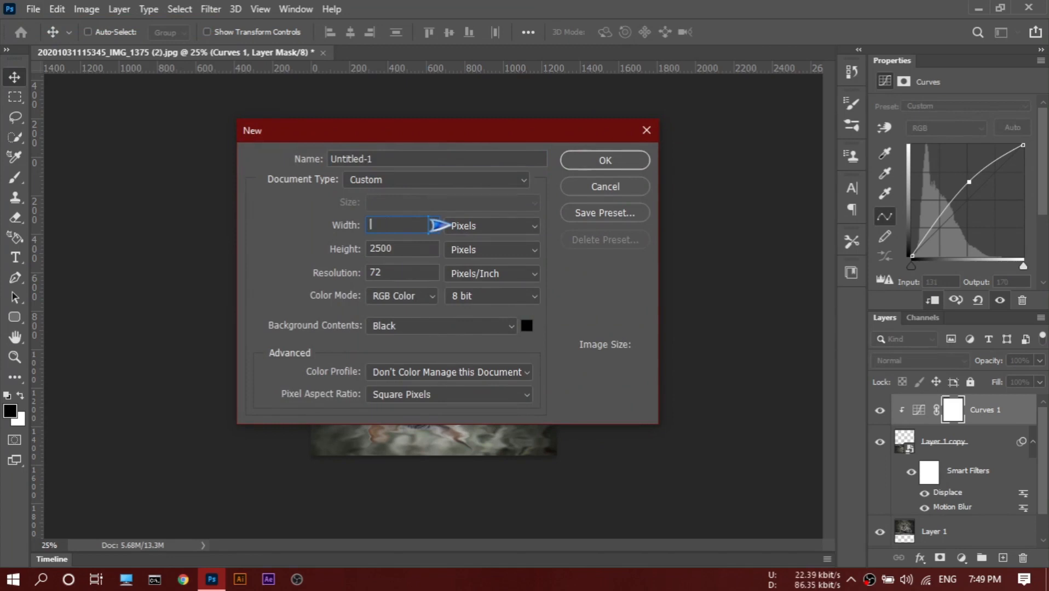
type("60")
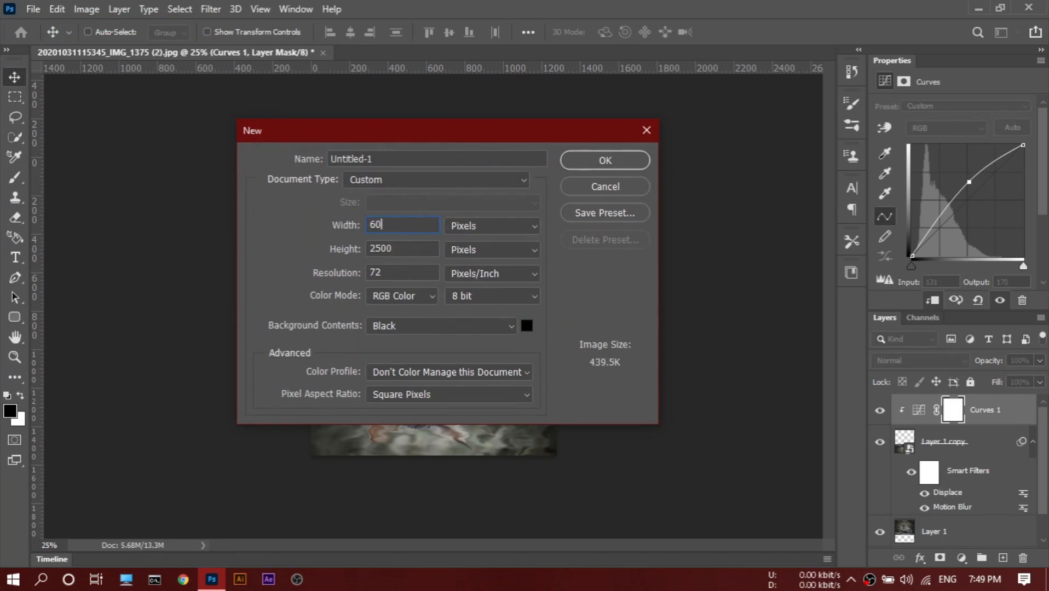
type("0")
left_click_drag(416, 249, 356, 252)
type("100")
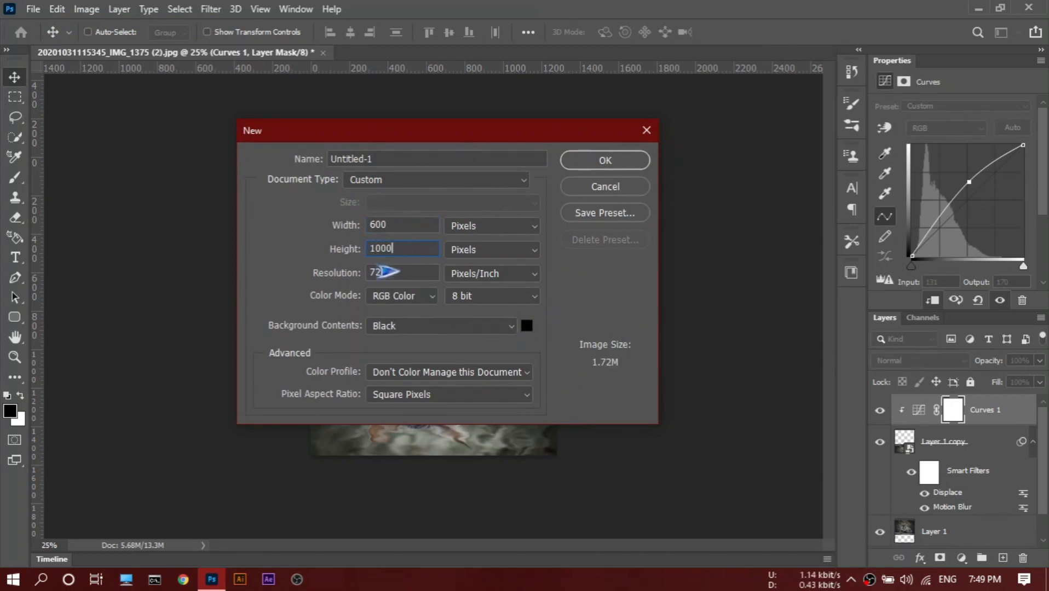
left_click(596, 164)
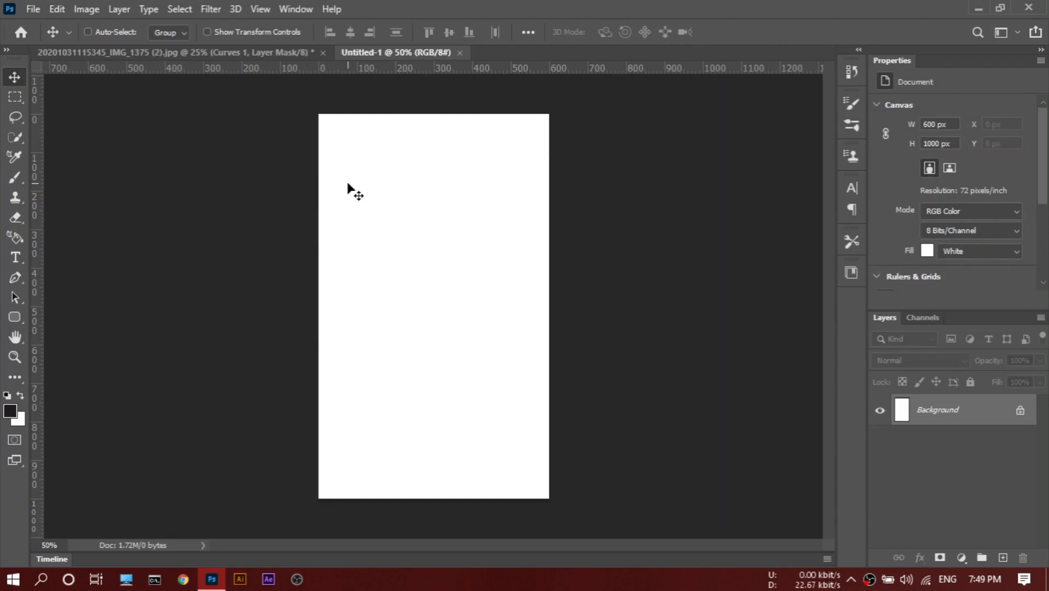
Fill the new document's background with the dark foreground color and duplicate it to a new layer.
key("alt+BackSpace")
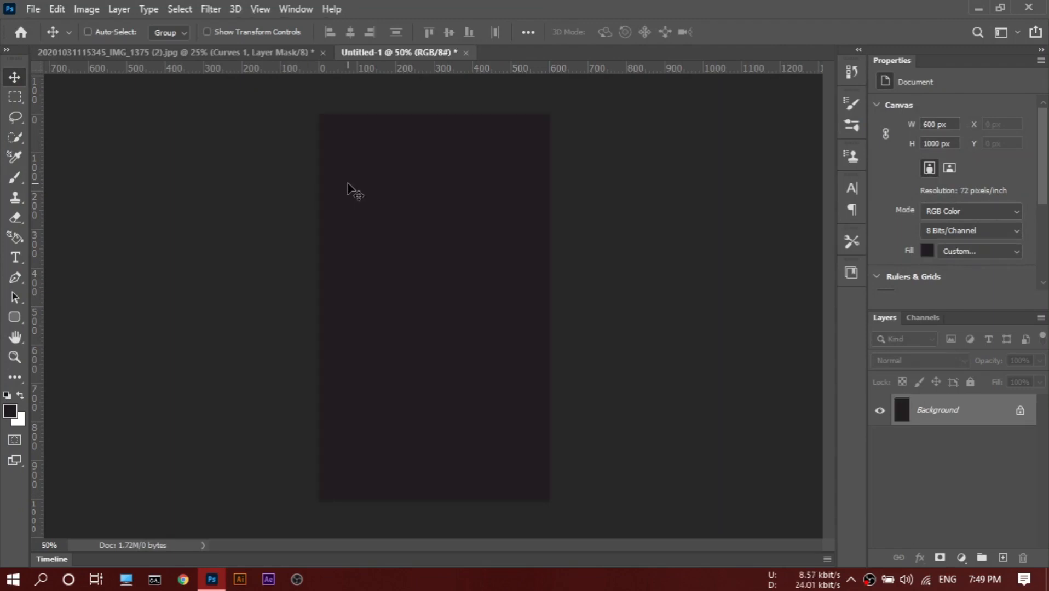
key("ctrl+j")
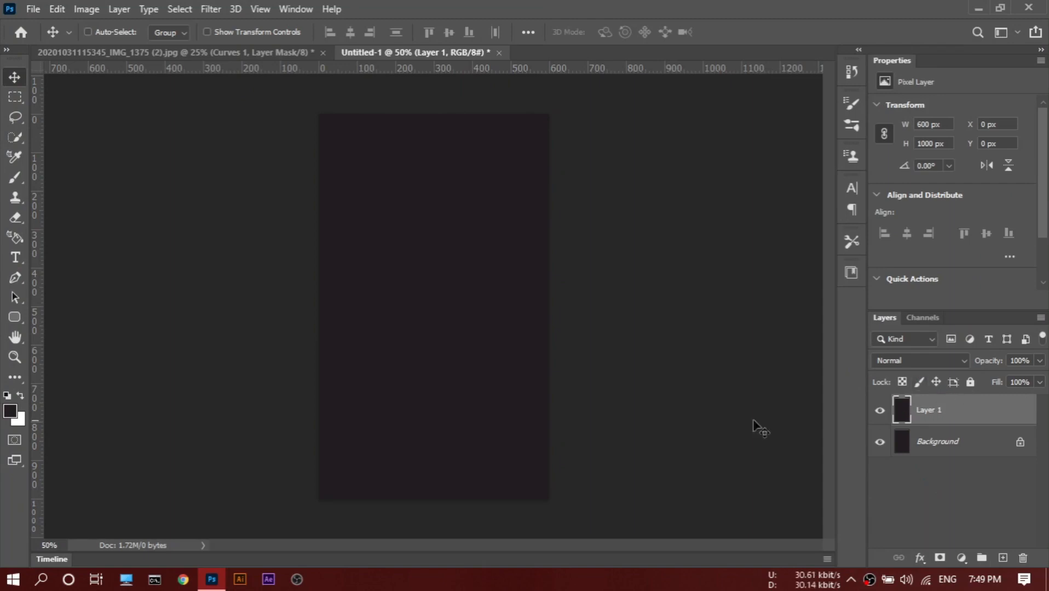
Set the foreground color to pure black (000000) and fill Layer 1 with it.
left_click(10, 410)
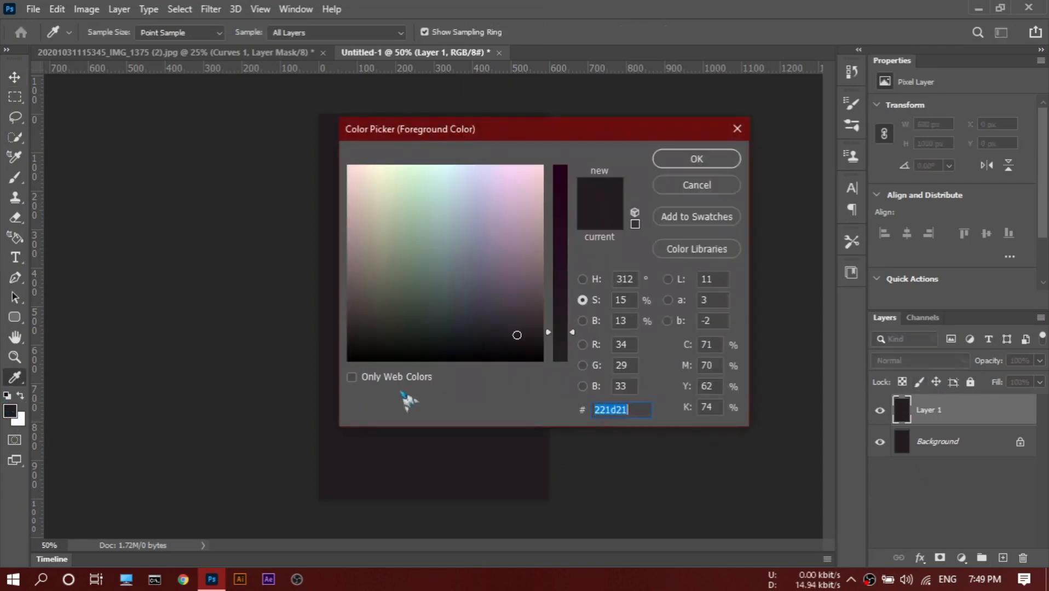
left_click_drag(529, 339, 555, 377)
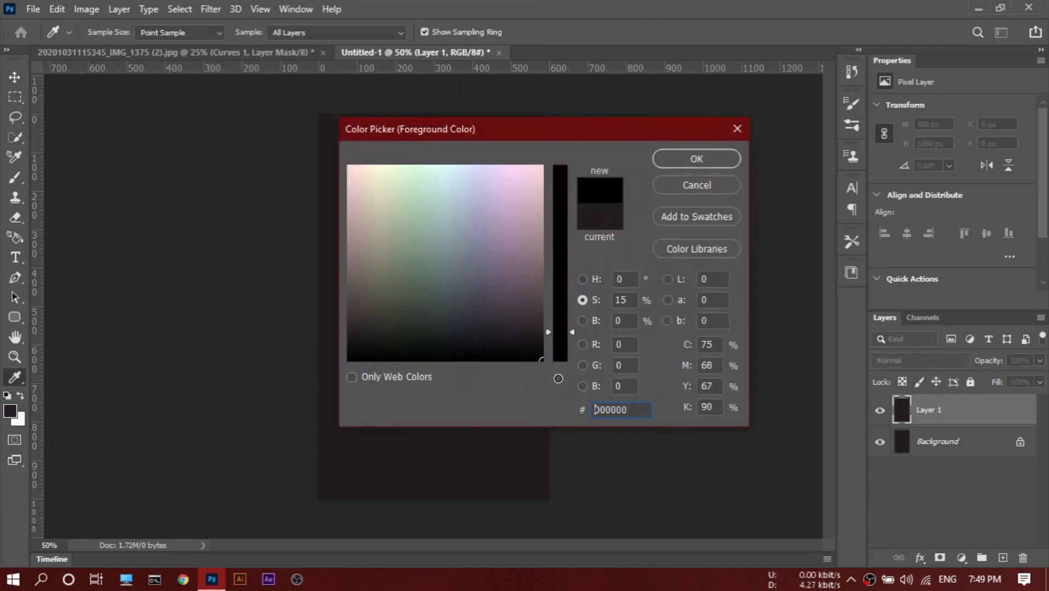
left_click(696, 159)
key("alt+BackSpace")
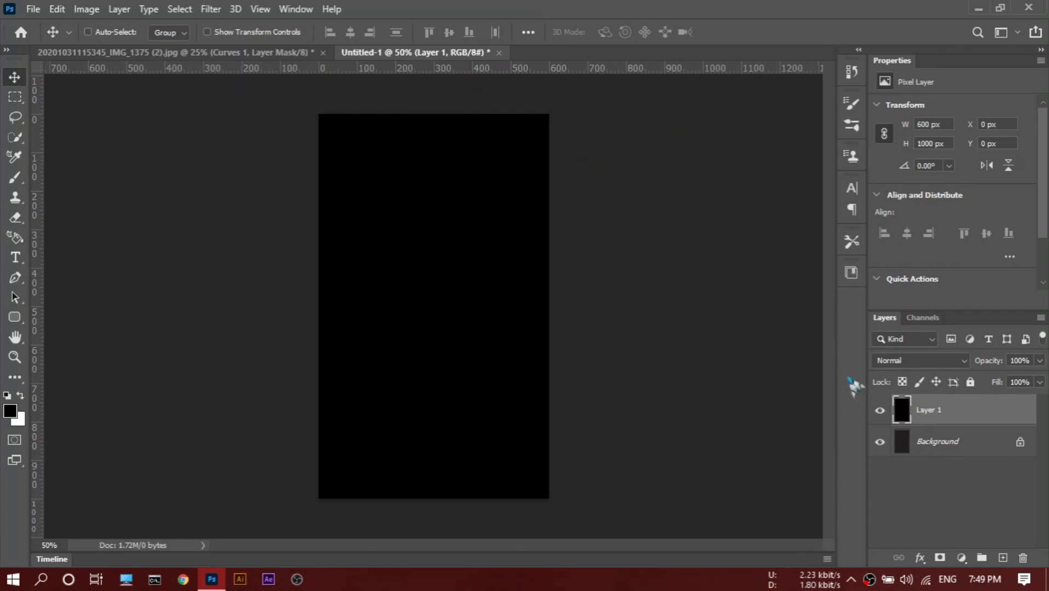
Apply Add Noise to Layer 1 with an amount of 400% and uniform distribution, without the monochromatic option.
left_click(215, 9)
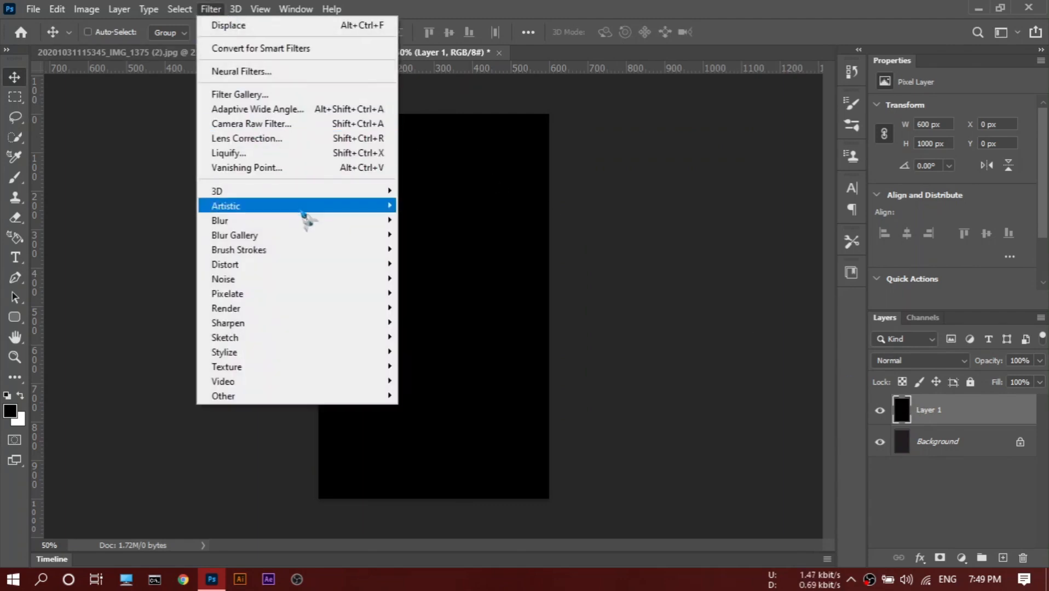
mouse_move(384, 280)
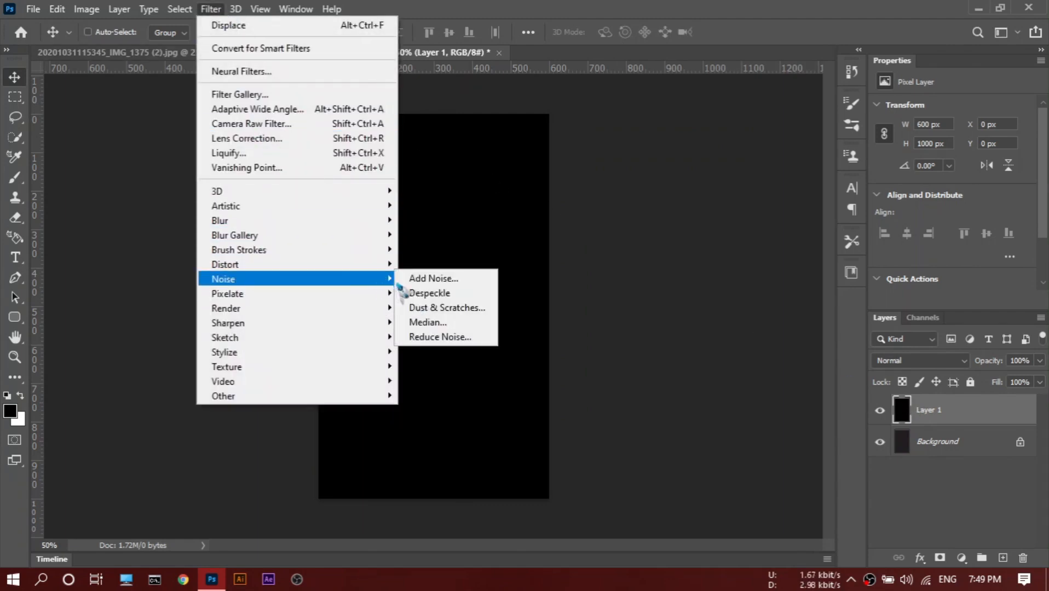
left_click(416, 279)
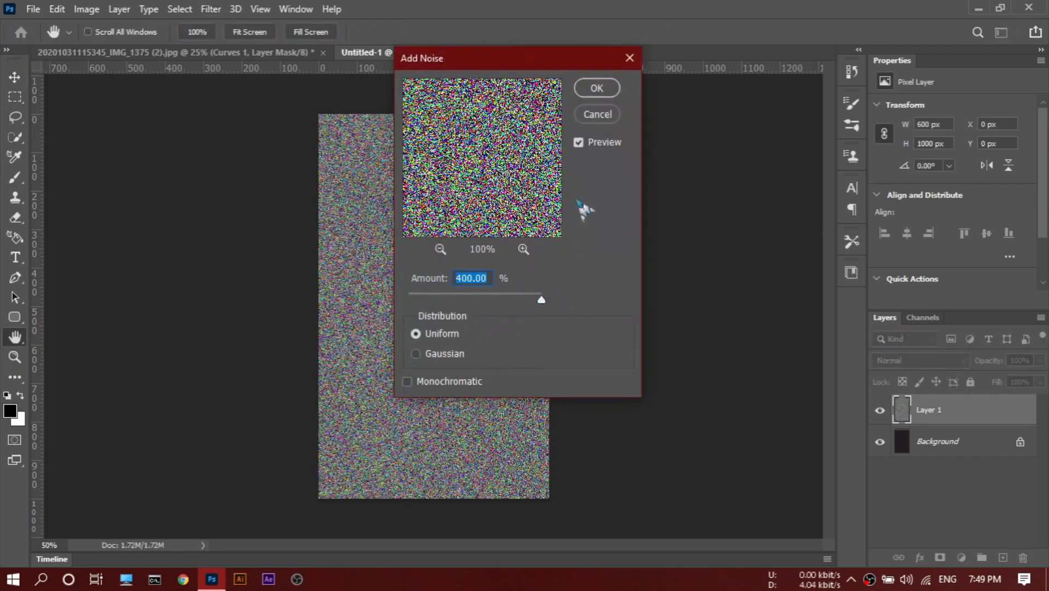
left_click(597, 88)
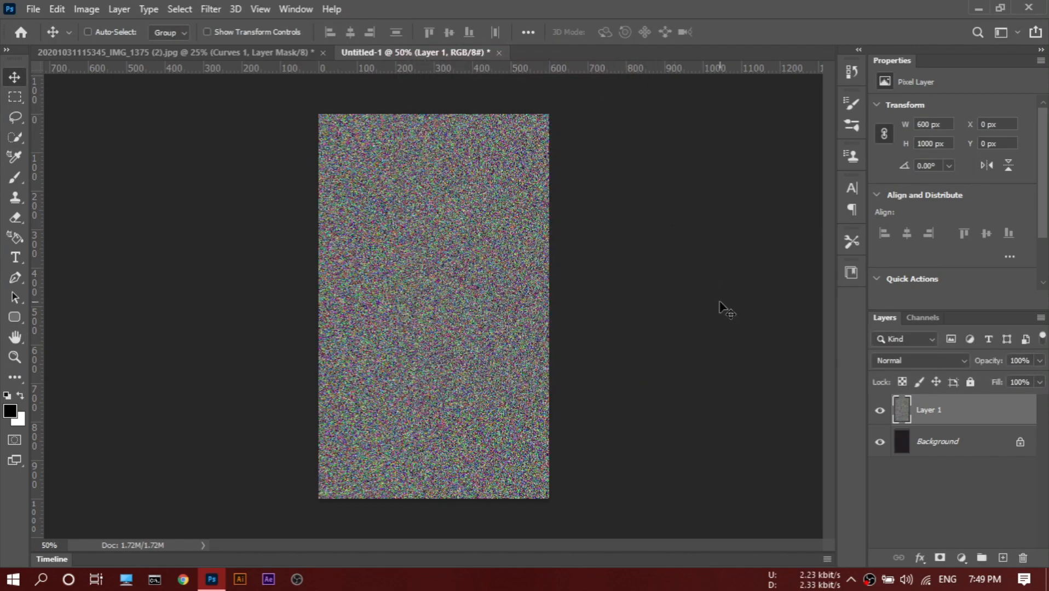
Emboss only the Red channel of the noise layer with angle 140°, height 2 pixels and amount 500%.
left_click(924, 322)
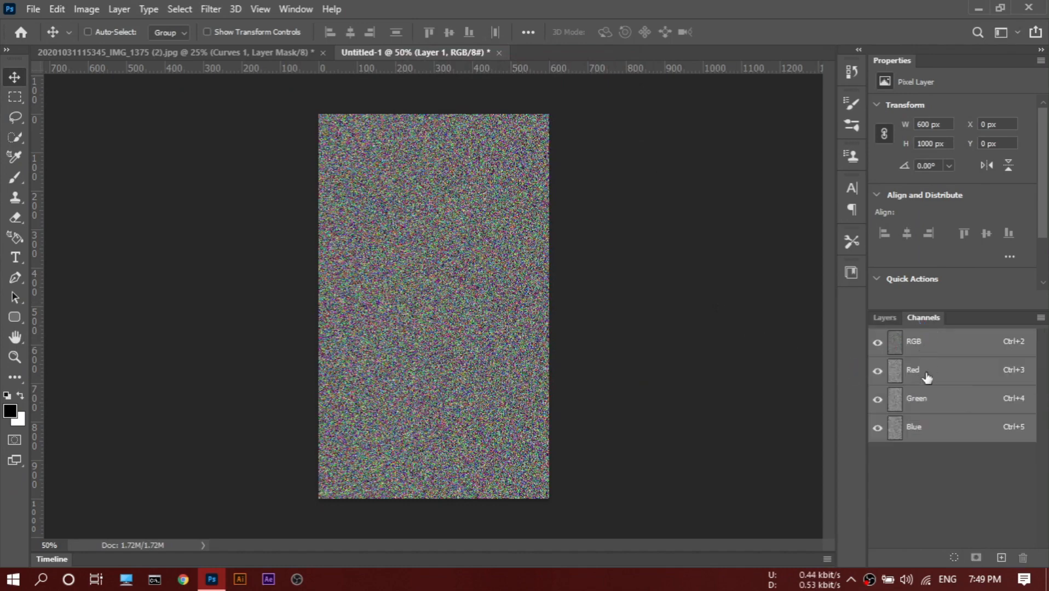
left_click(926, 378)
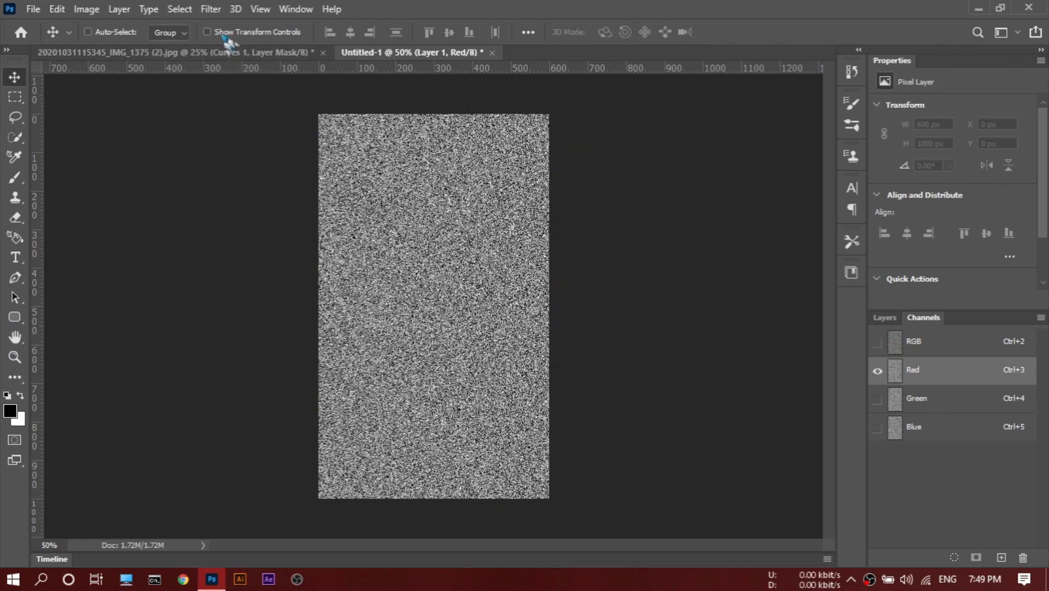
left_click(210, 10)
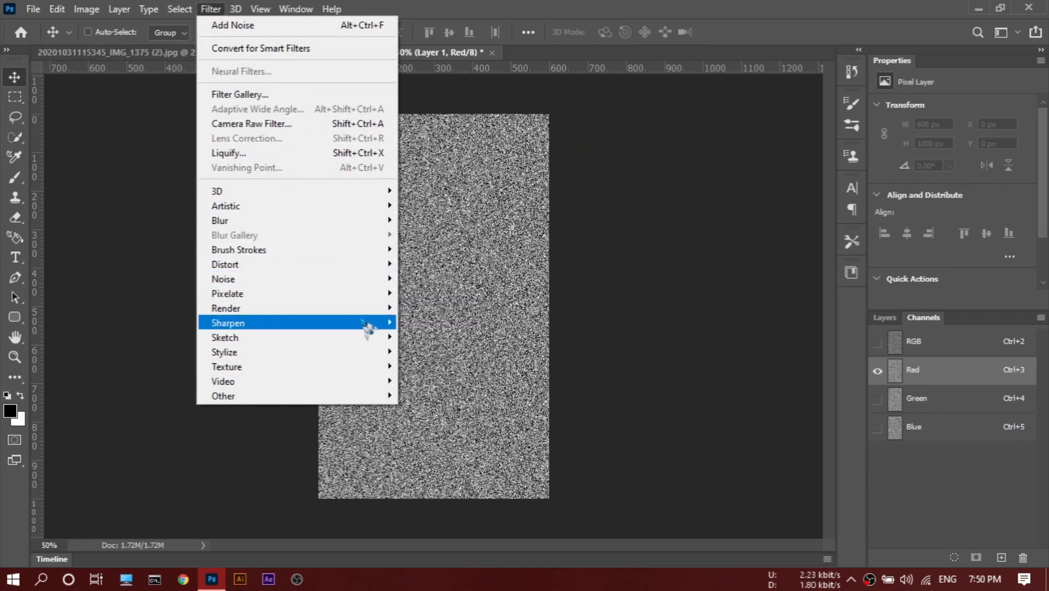
mouse_move(363, 312)
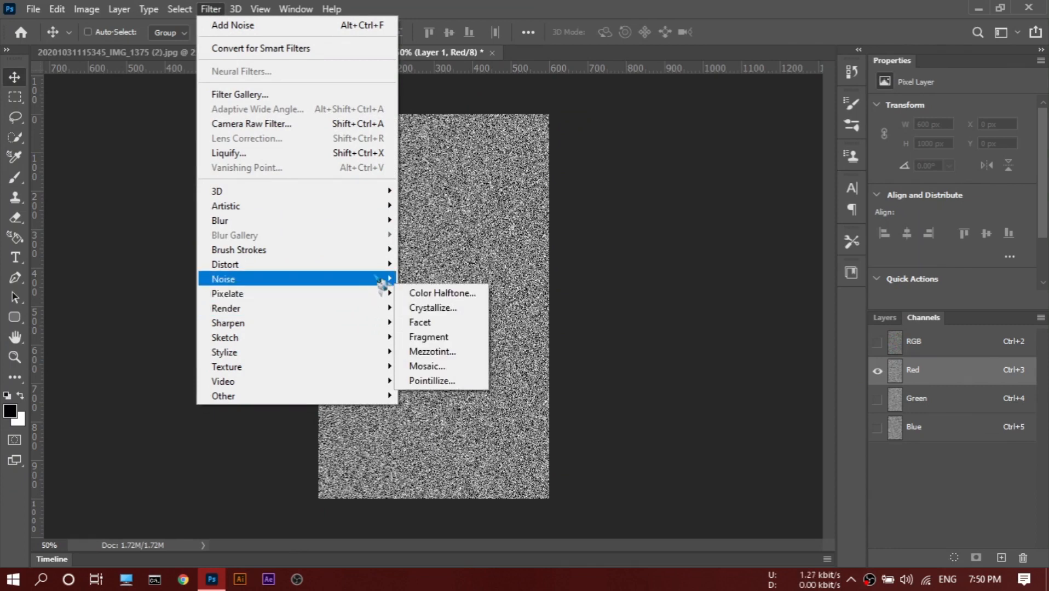
mouse_move(388, 270)
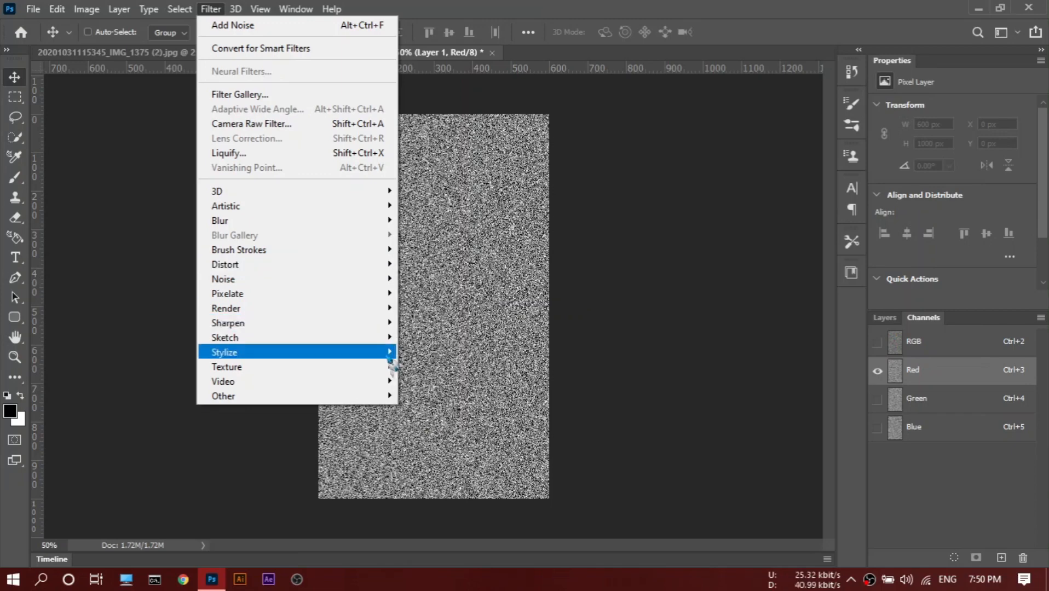
mouse_move(391, 352)
left_click(423, 367)
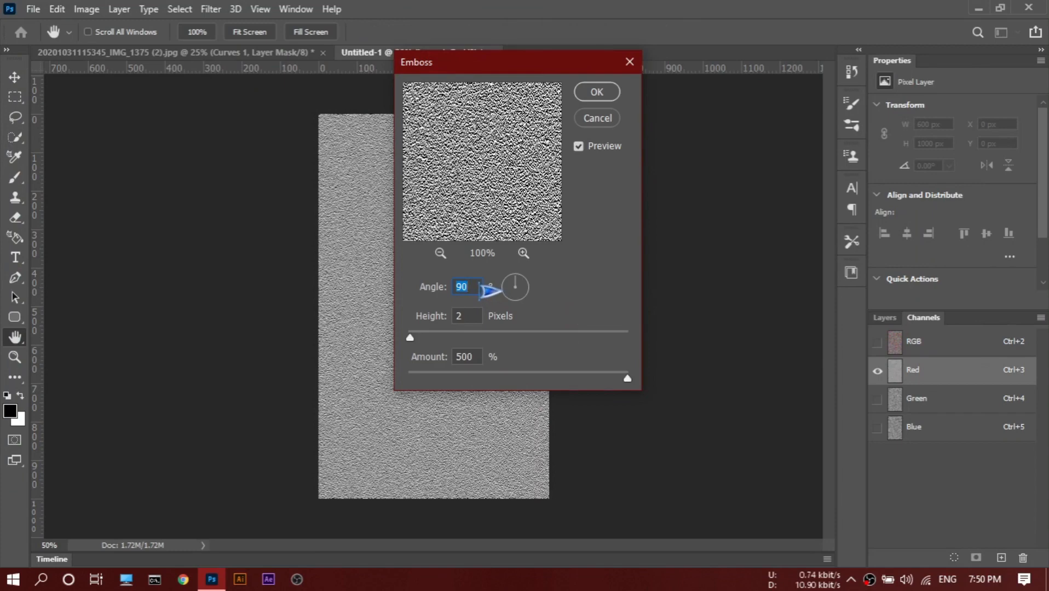
left_click_drag(479, 291, 449, 290)
type("140")
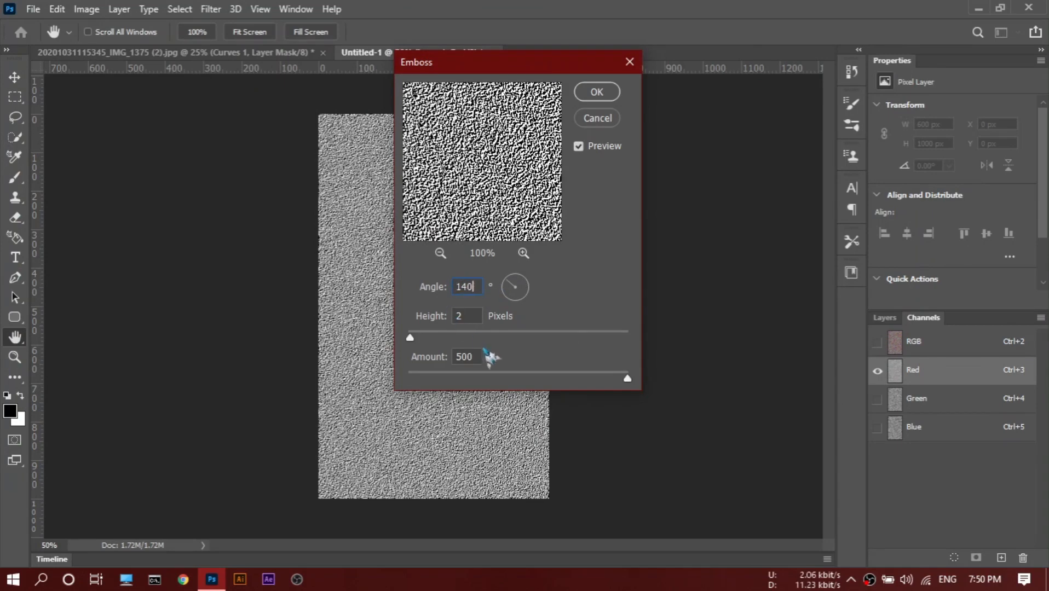
left_click(612, 97)
Emboss only the Green channel with angle 90°, height 2 pixels and amount 500%, and return to the RGB composite and layer list.
left_click(953, 401)
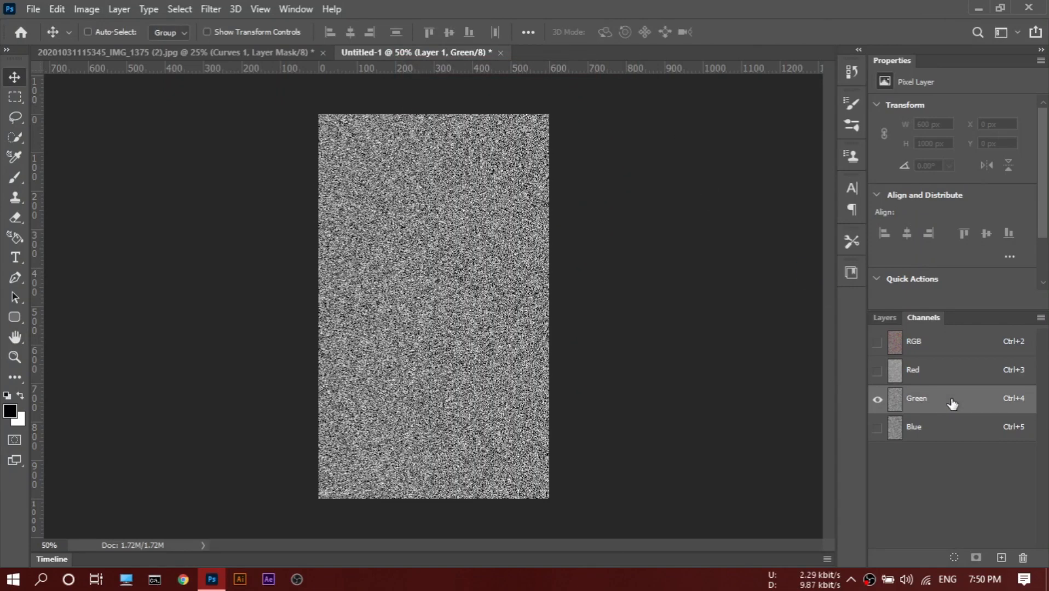
left_click(211, 9)
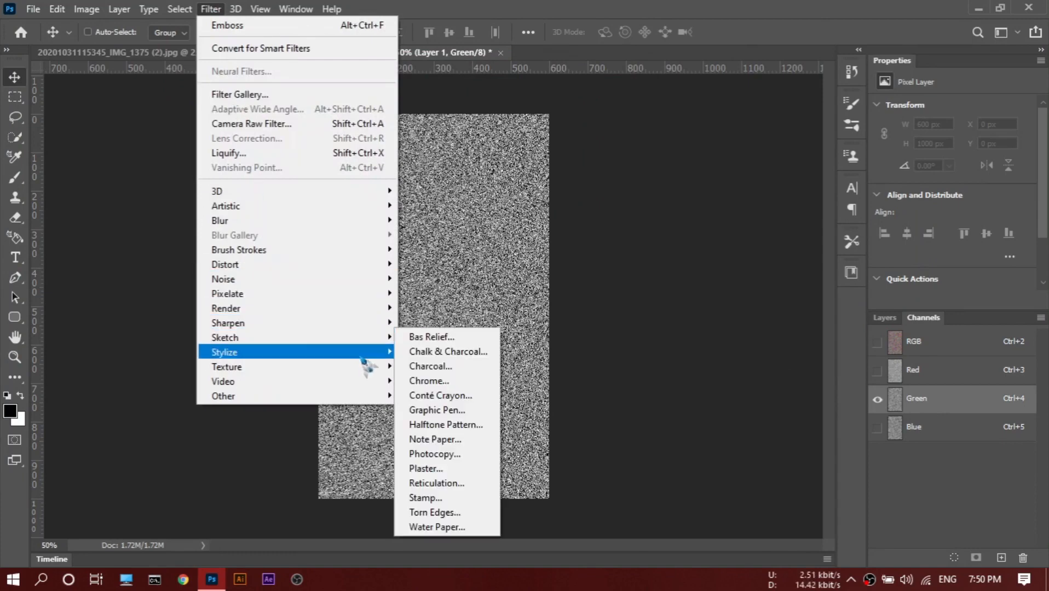
mouse_move(367, 354)
left_click(425, 366)
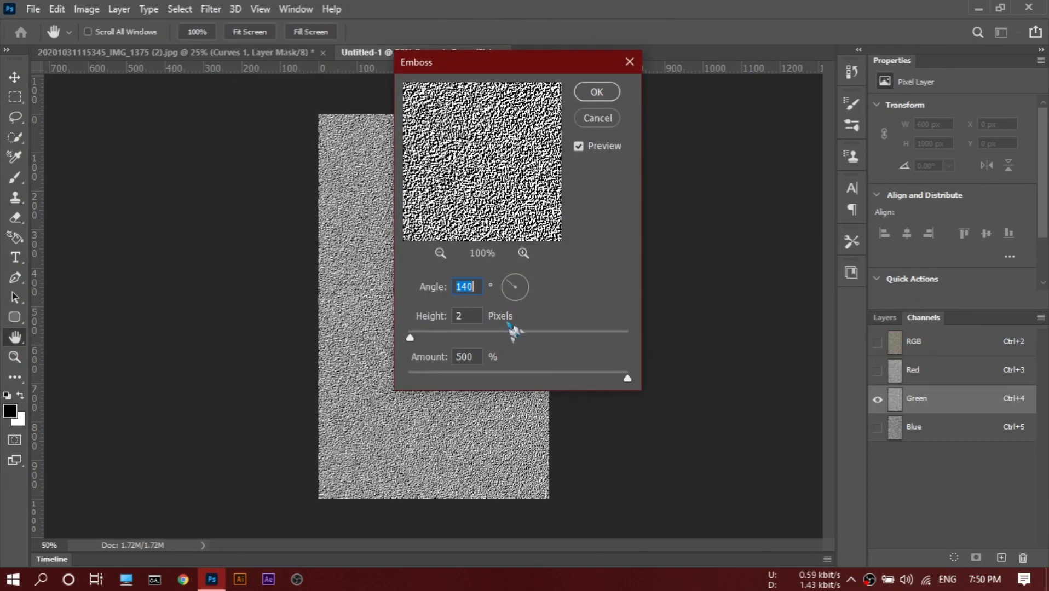
type("90")
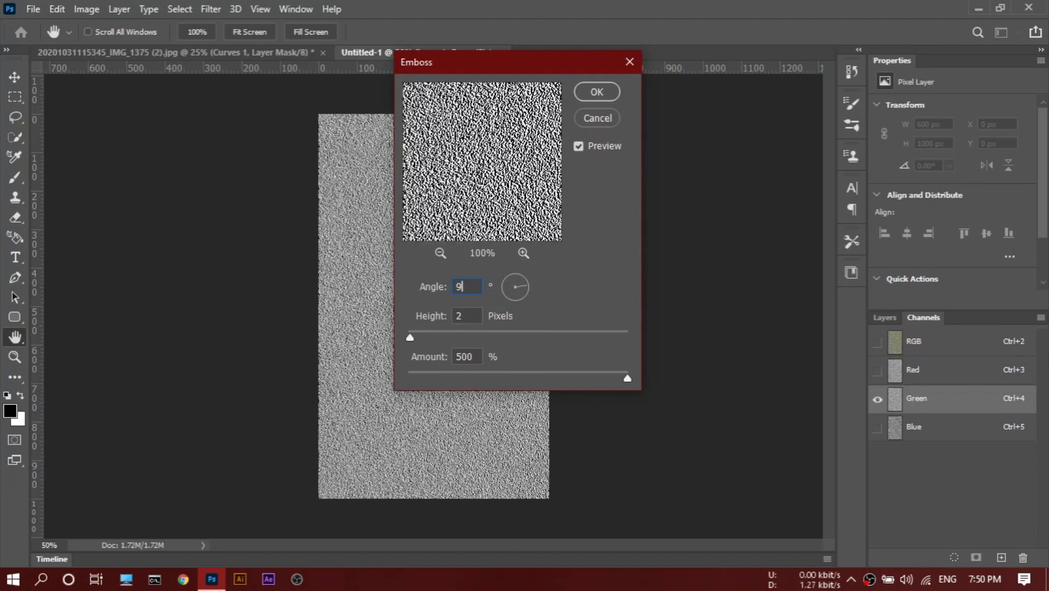
left_click(614, 93)
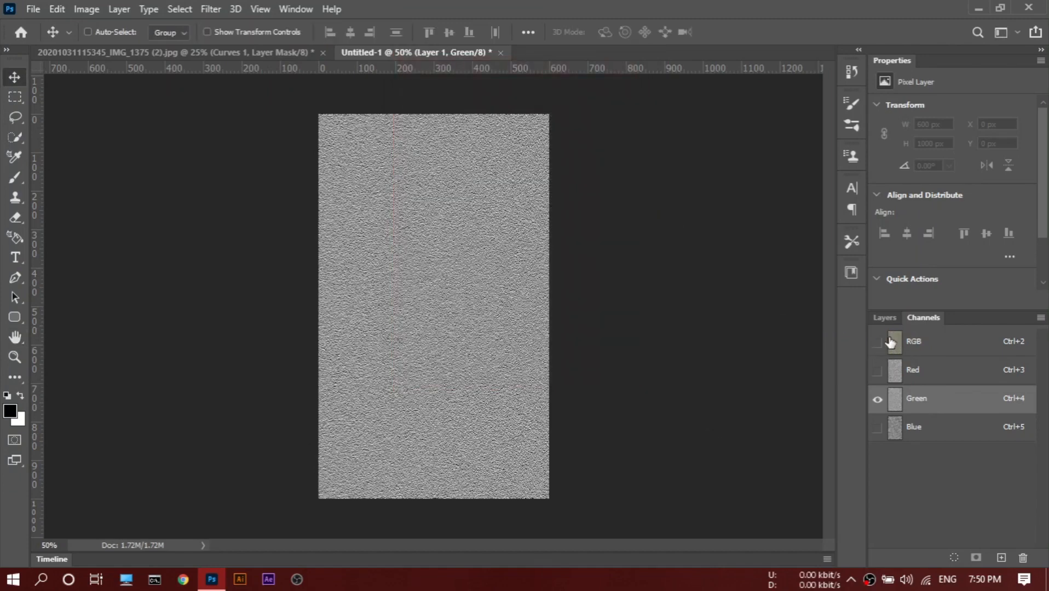
left_click(918, 345)
left_click(885, 318)
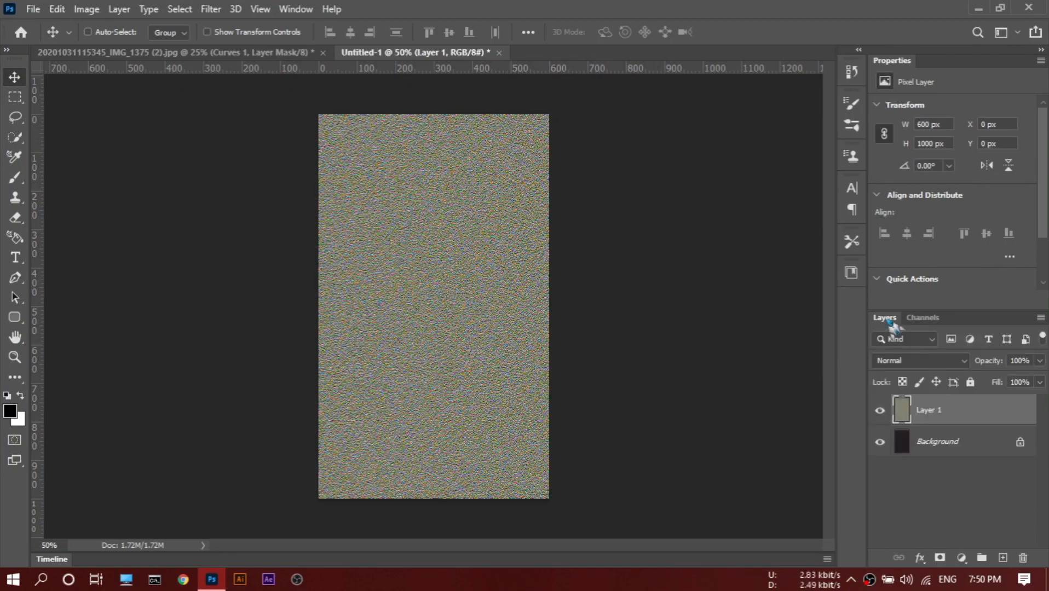
Apply a Perspective transform to the noise layer, spreading its bottom edge symmetrically to about 12,835 px wide while keeping the top edge.
key("ctrl+minus")
key("ctrl+minus")
key("ctrl+minus")
key("ctrl+minus")
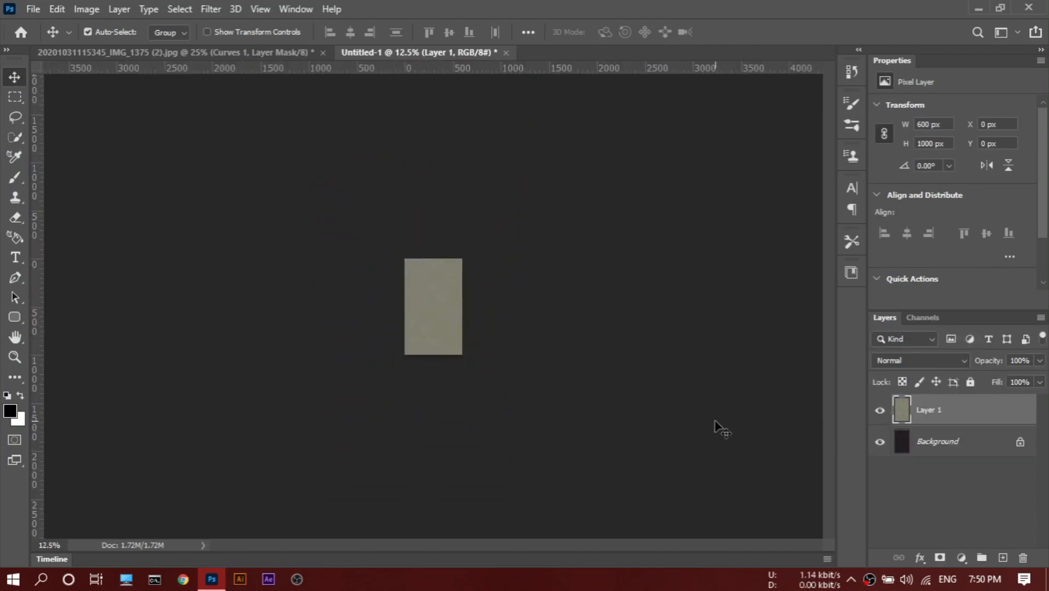
key("ctrl+t")
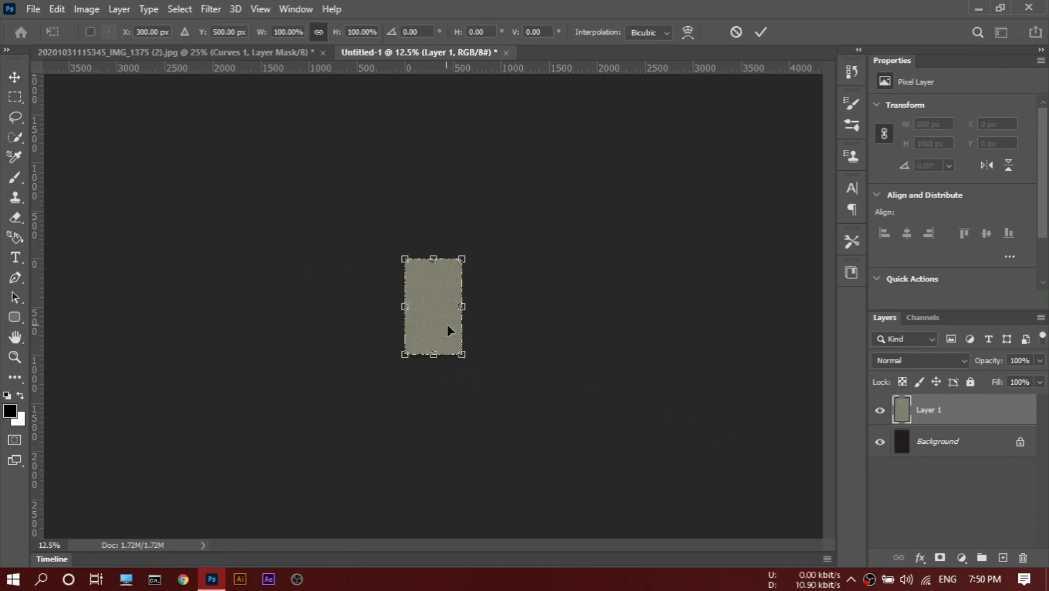
right_click(448, 318)
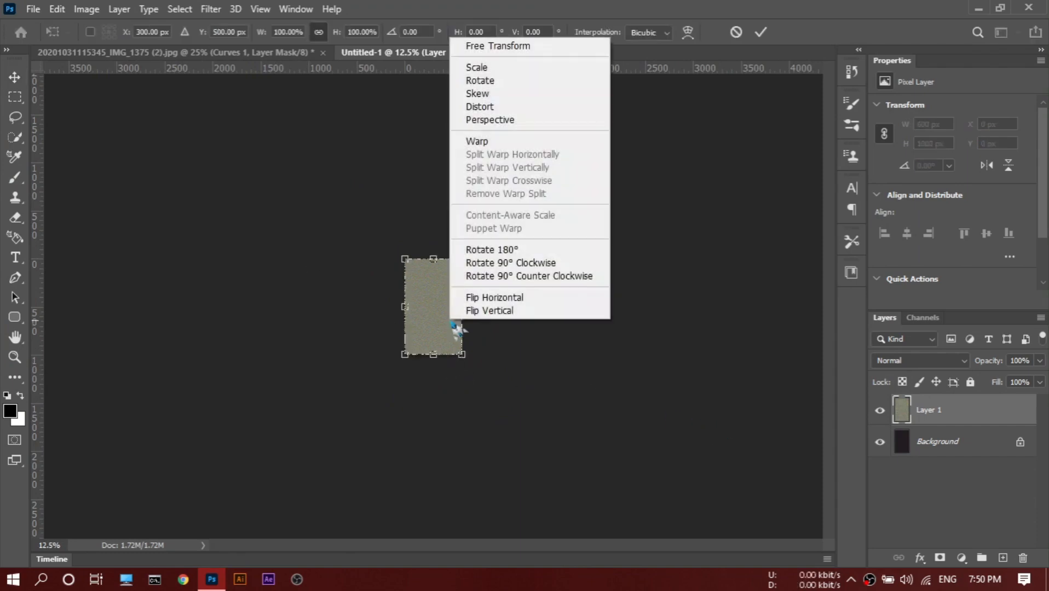
left_click(499, 123)
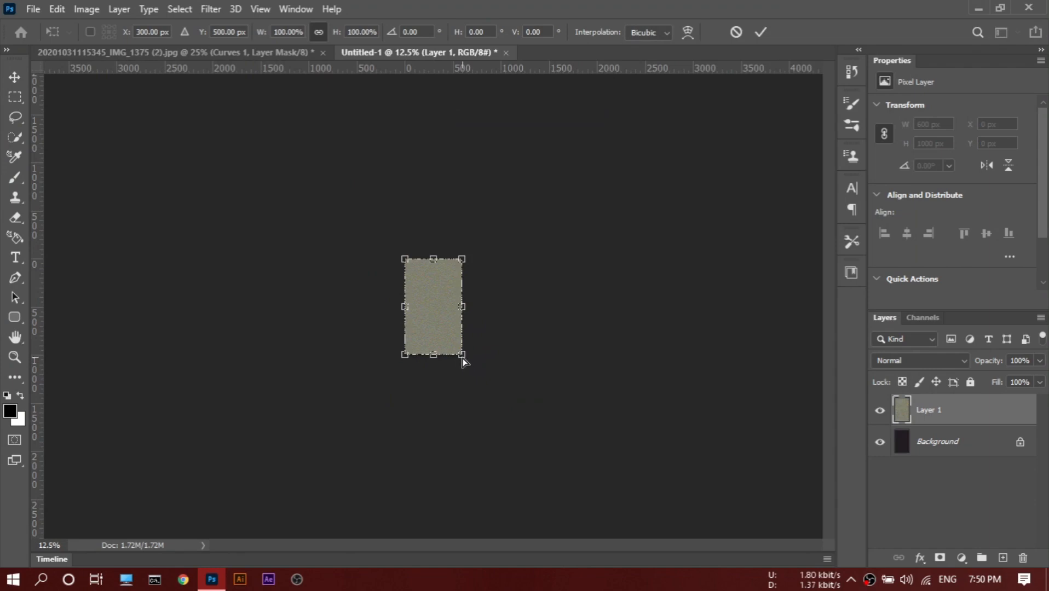
left_click_drag(462, 356, 810, 354)
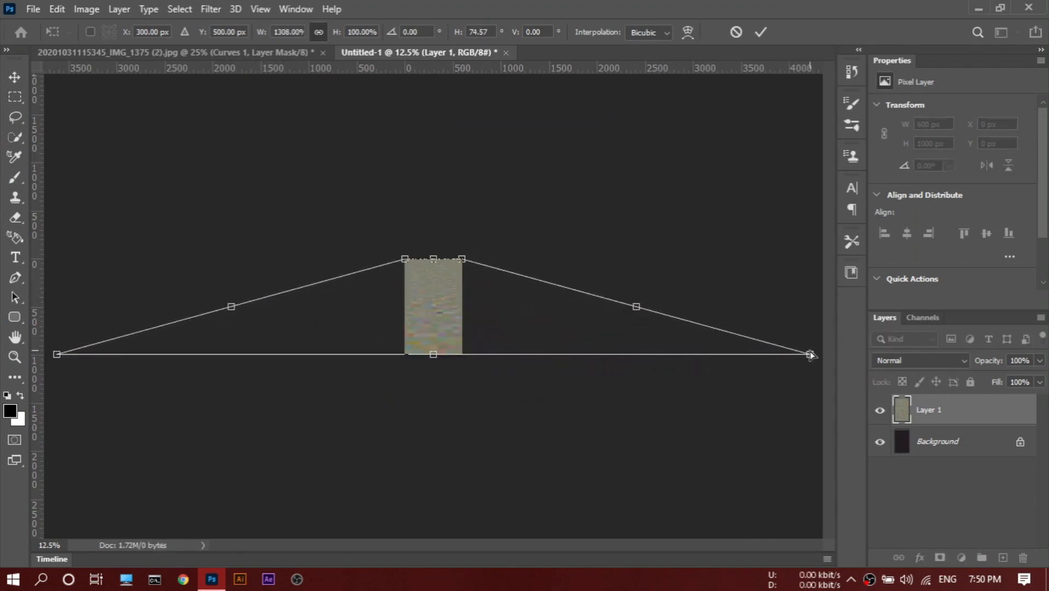
key("ctrl+minus")
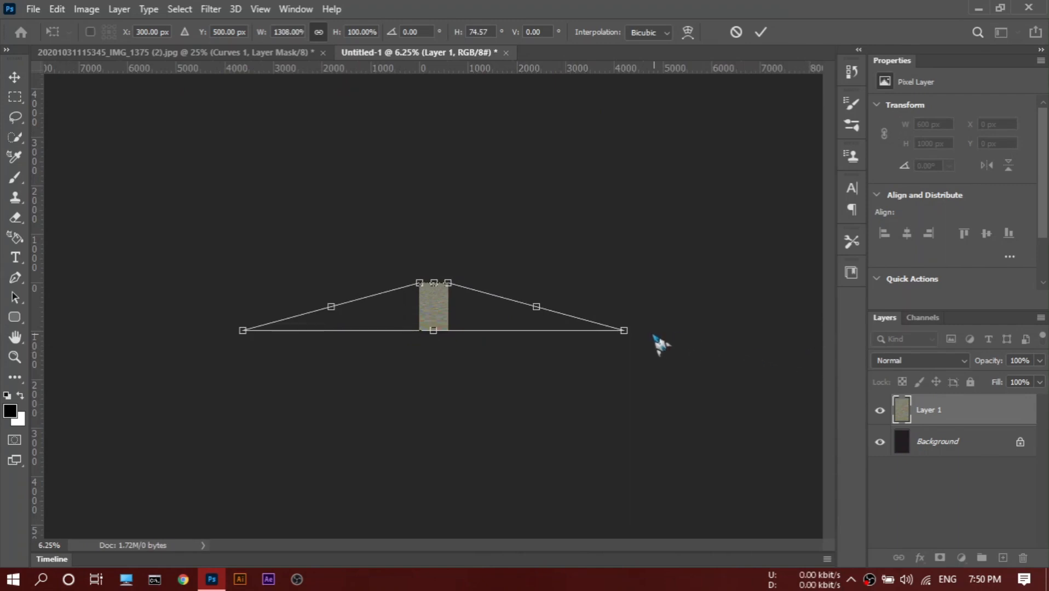
left_click_drag(625, 333, 746, 329)
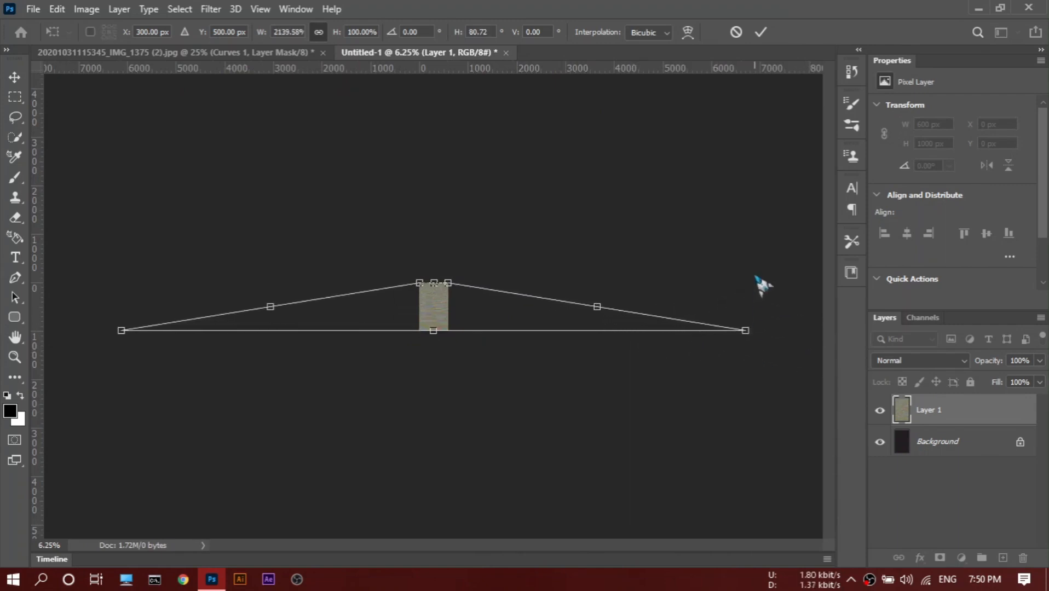
left_click(761, 33)
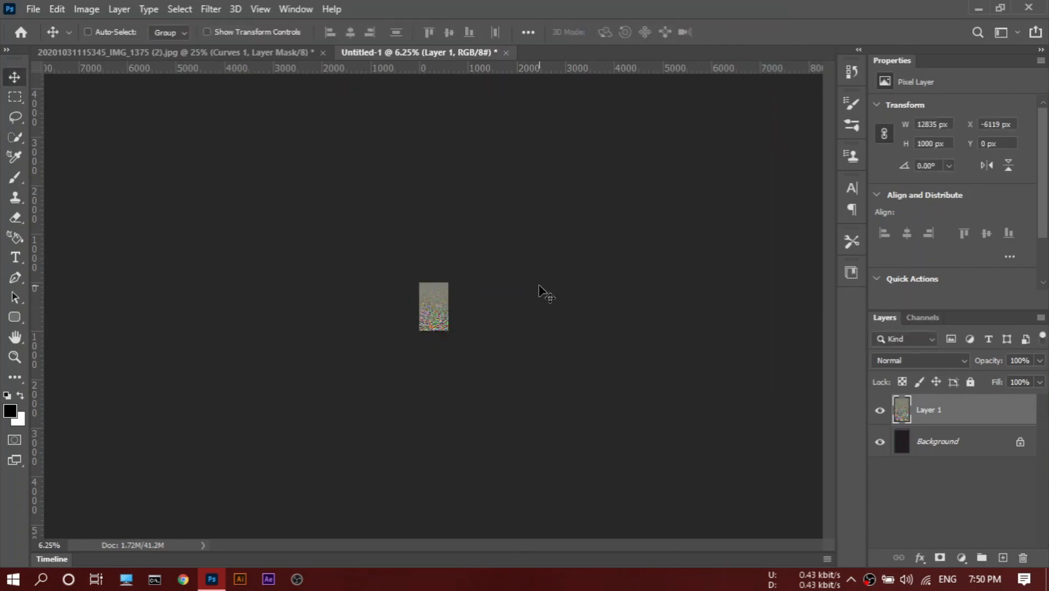
Save the ripple document as Reflection in Photoshop format in New folder on drive E, with maximum compatibility.
key("ctrl+plus")
key("ctrl+plus")
key("ctrl+plus")
key("ctrl+plus")
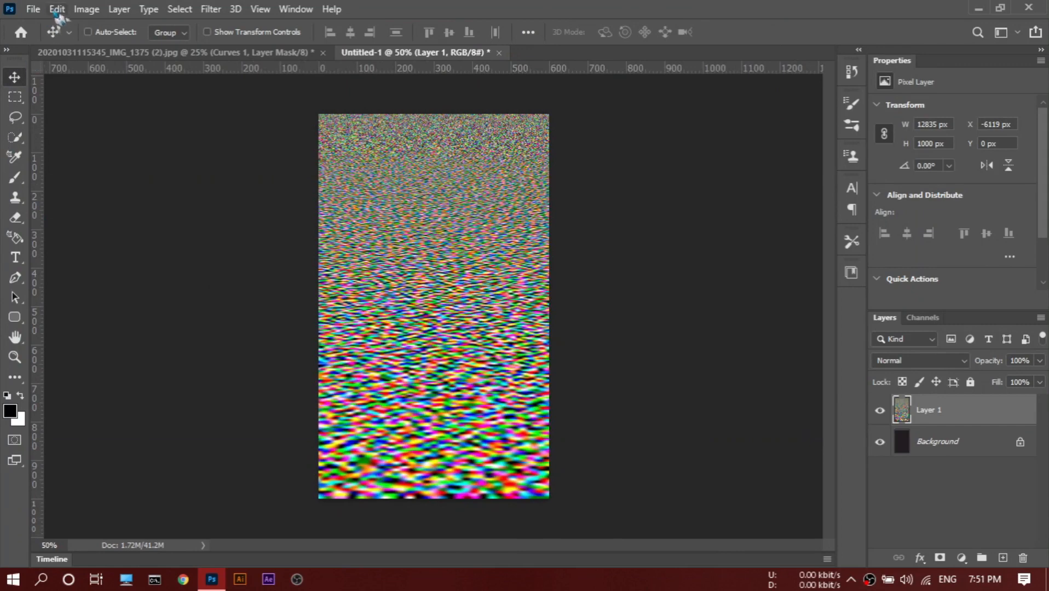
left_click(36, 11)
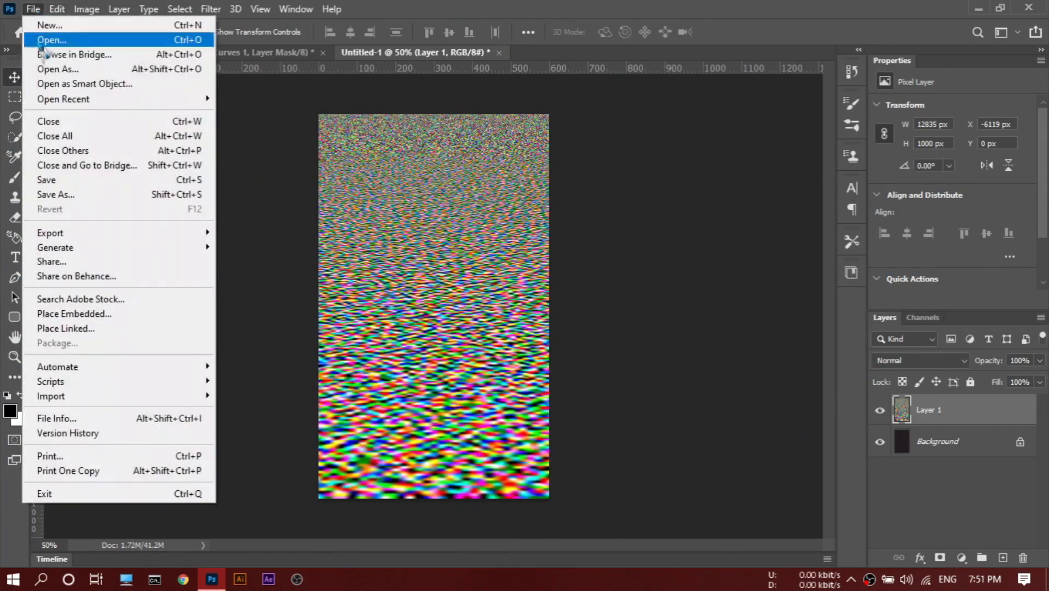
left_click(84, 197)
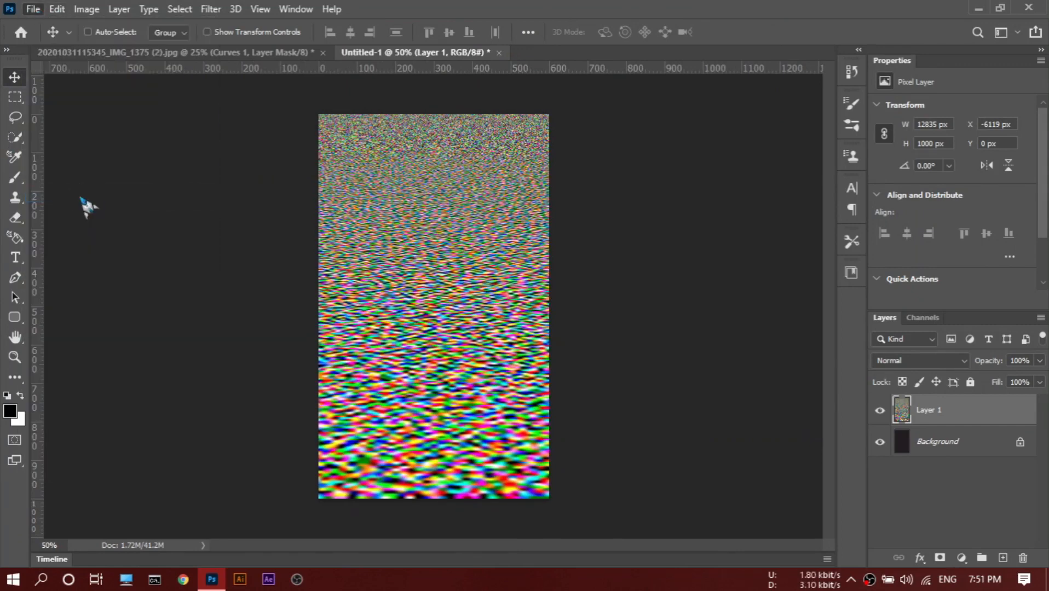
type("Reflection")
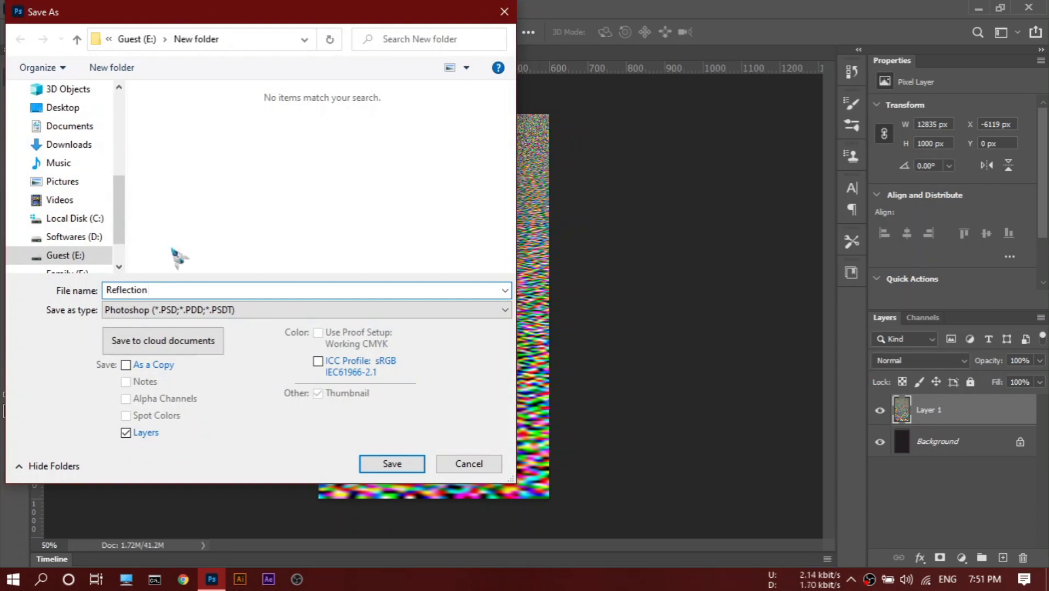
left_click(212, 317)
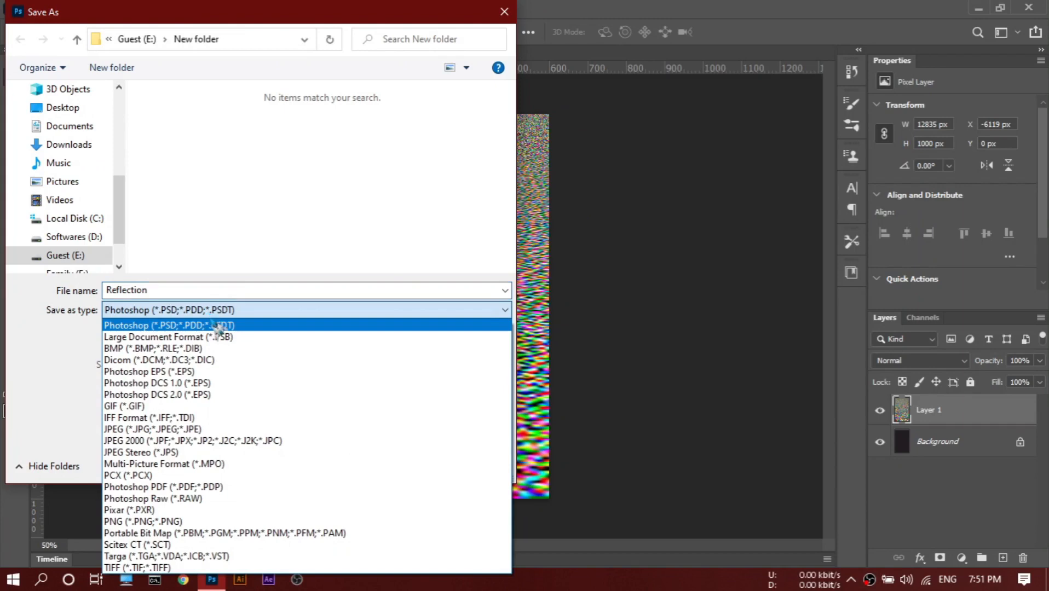
left_click(215, 325)
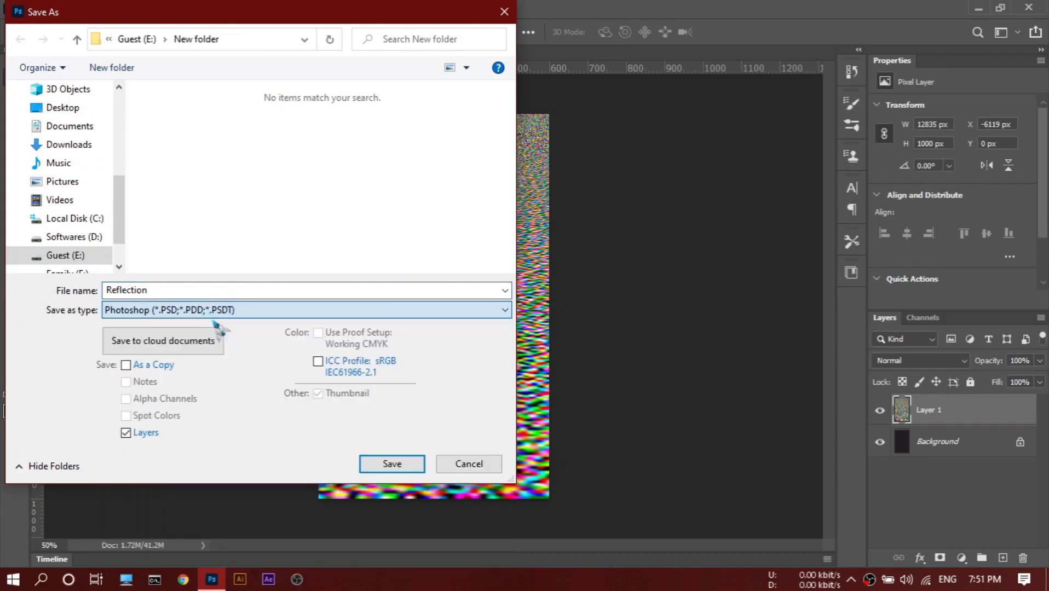
left_click(392, 464)
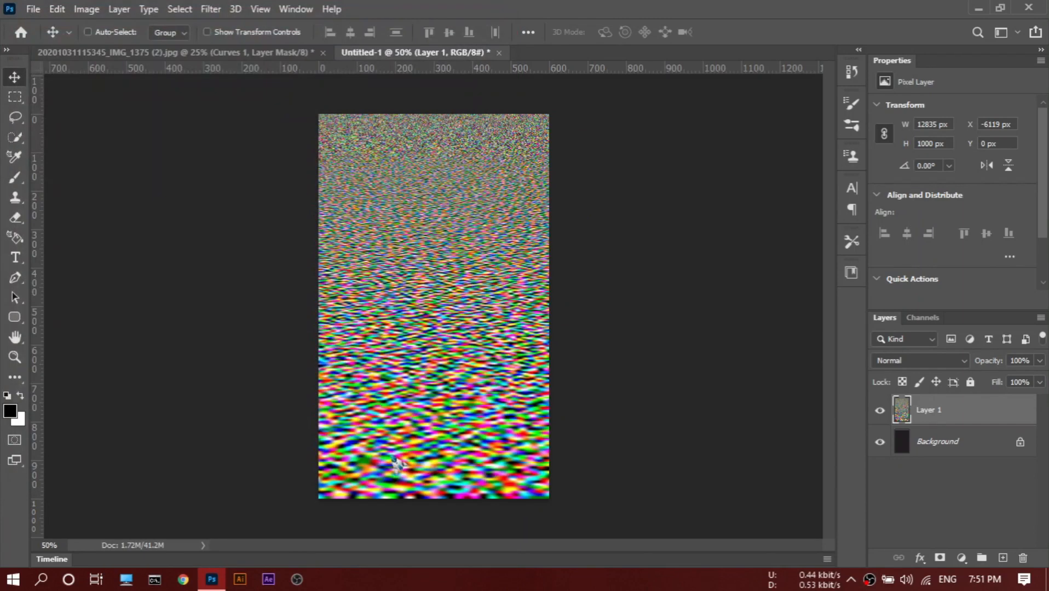
left_click(691, 159)
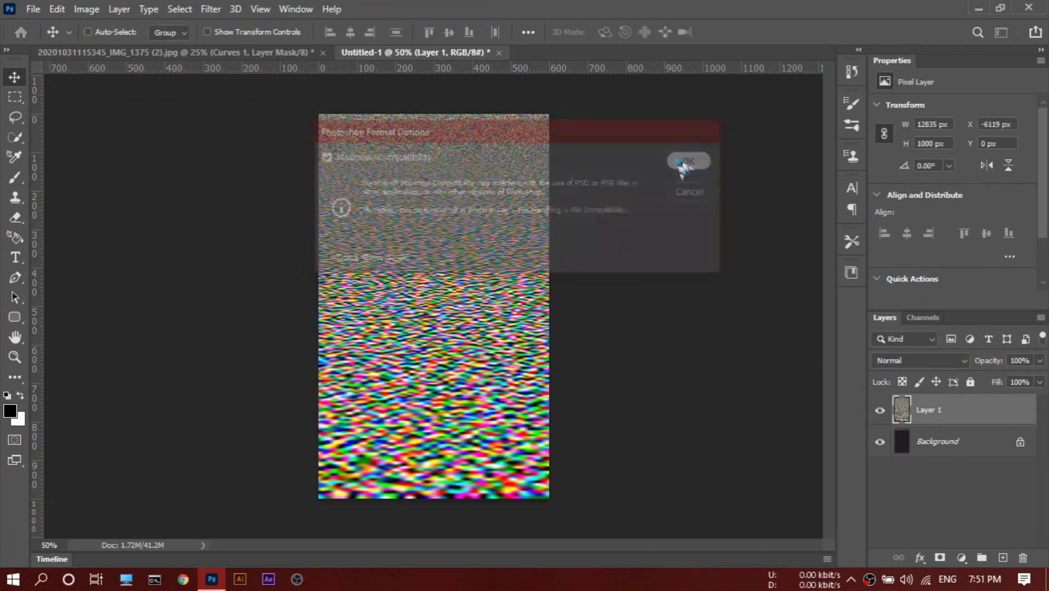